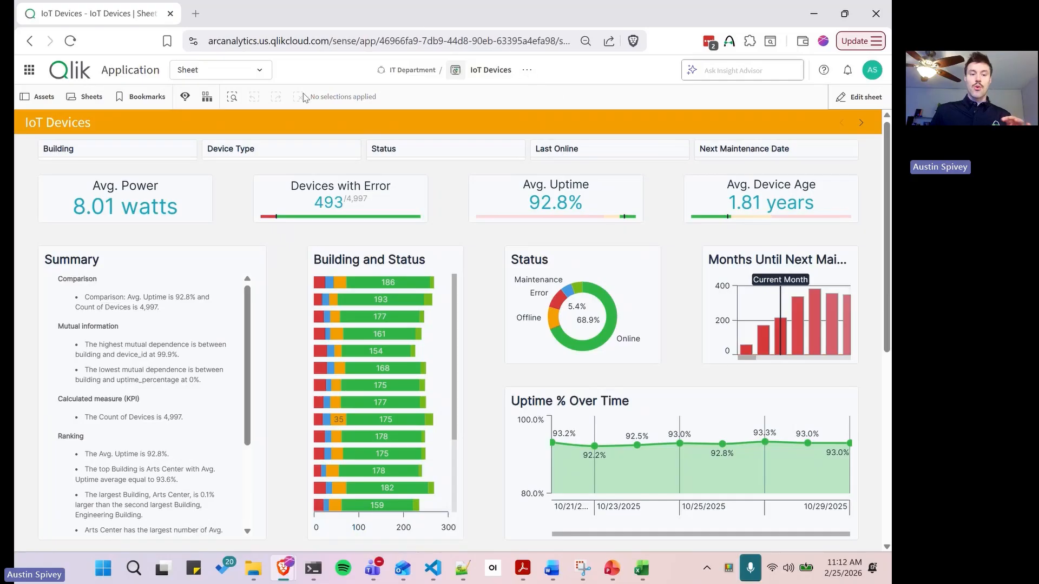
# Open the app's Reporting section and review its report tasks, filters, recipients and groups.
pyautogui.click(245, 77)
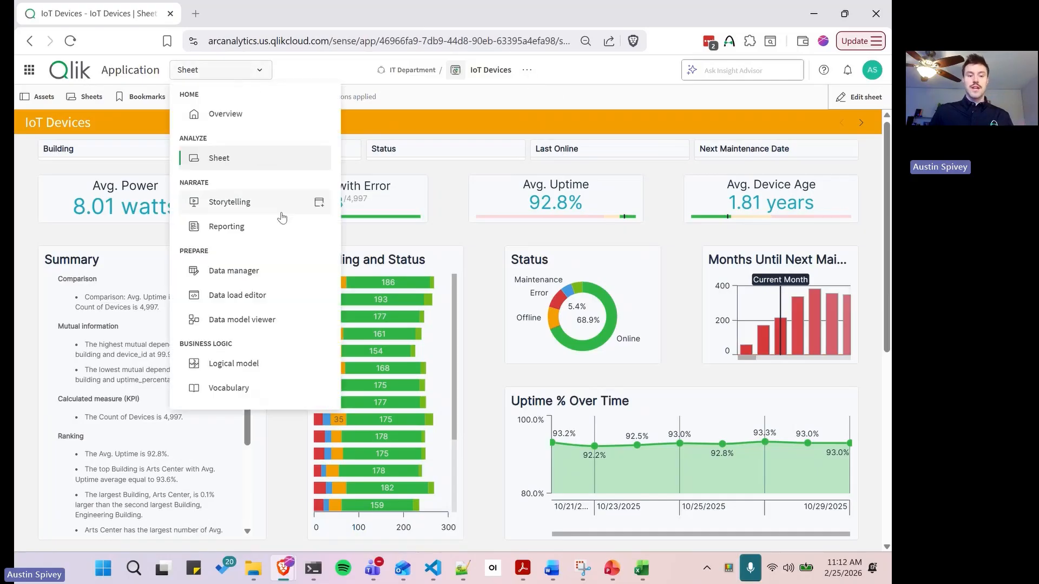
pyautogui.click(235, 228)
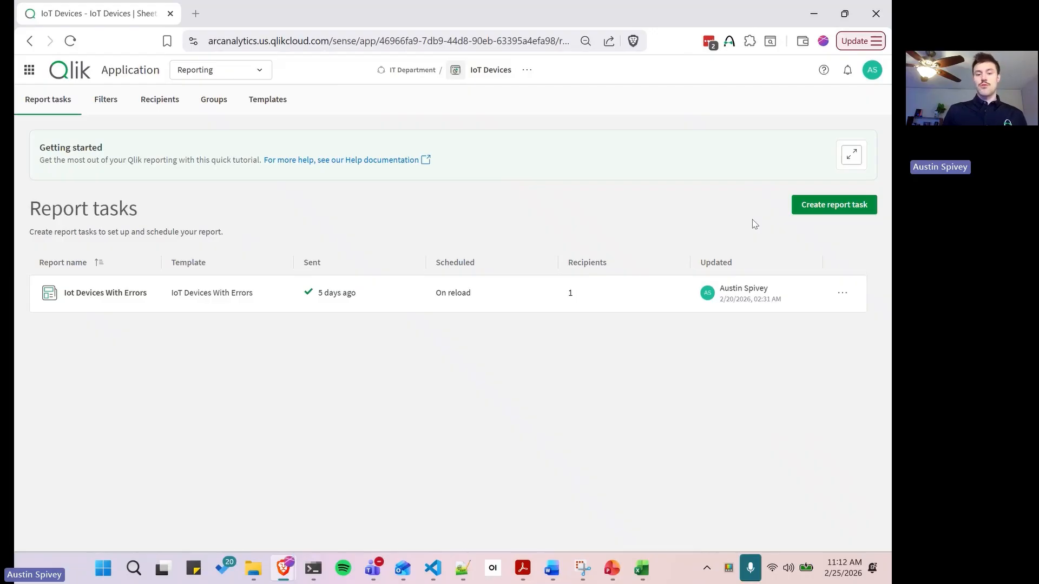
pyautogui.click(111, 102)
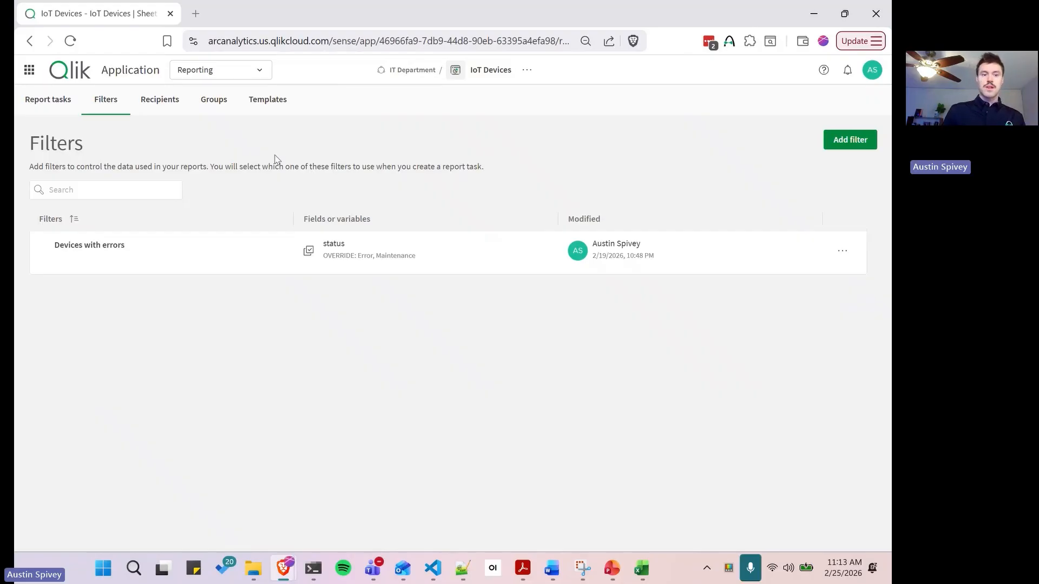
pyautogui.click(164, 106)
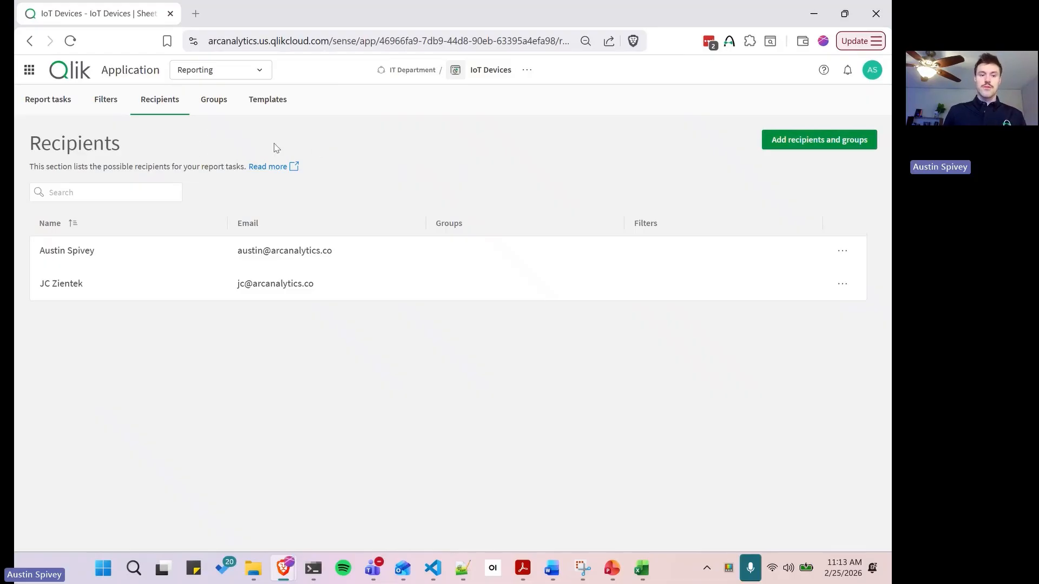
pyautogui.click(212, 103)
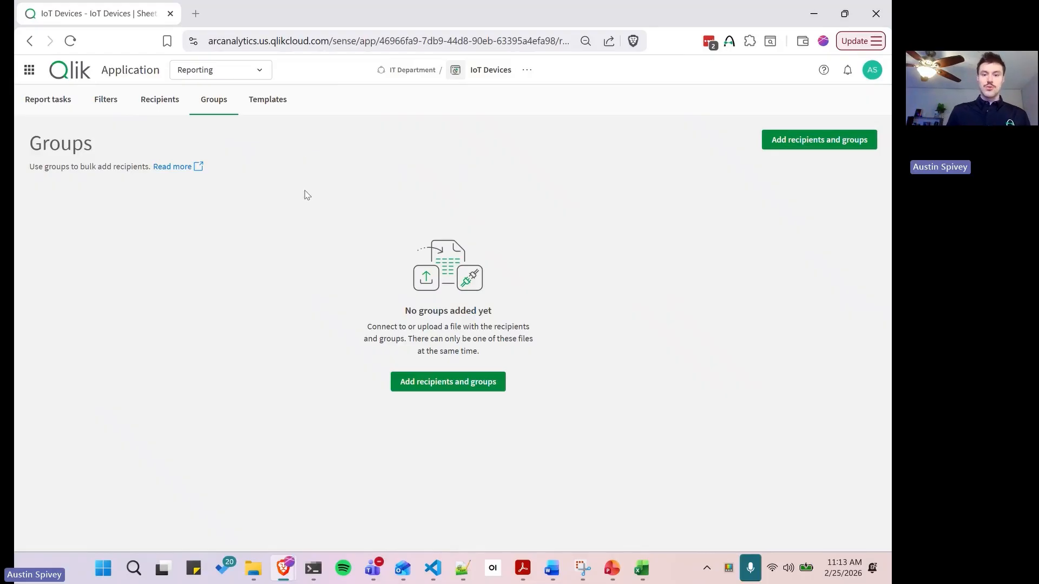
# Find the IoT Devices With Errors PixelPerfect template in the report templates and open it for editing.
pyautogui.click(272, 114)
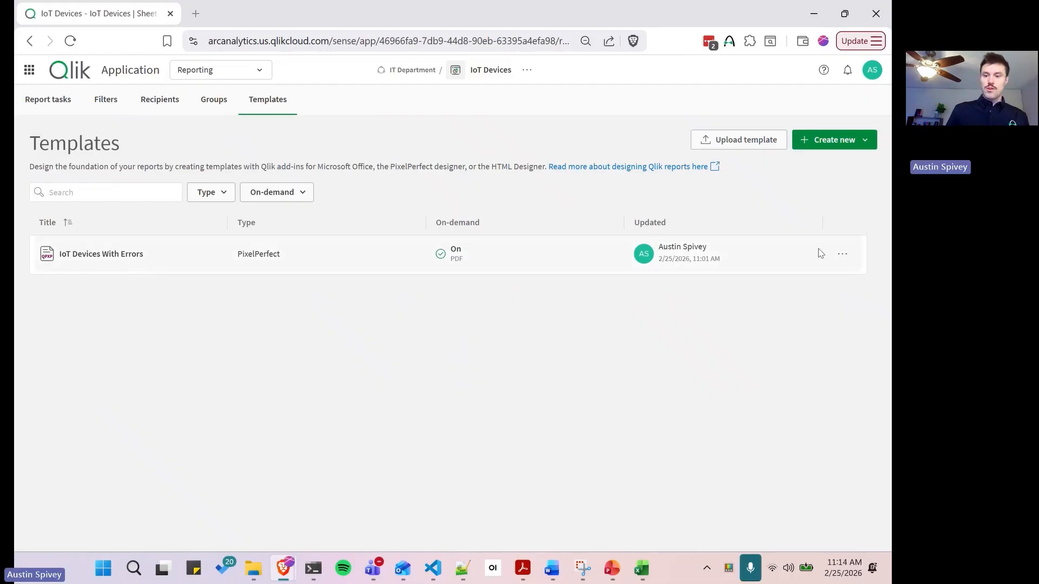
pyautogui.click(837, 253)
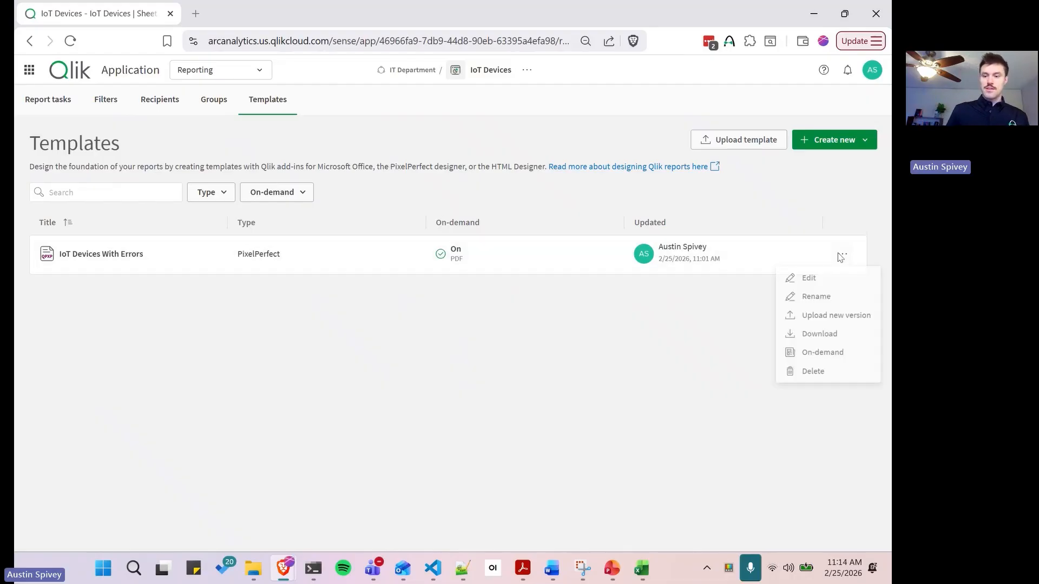
pyautogui.click(825, 287)
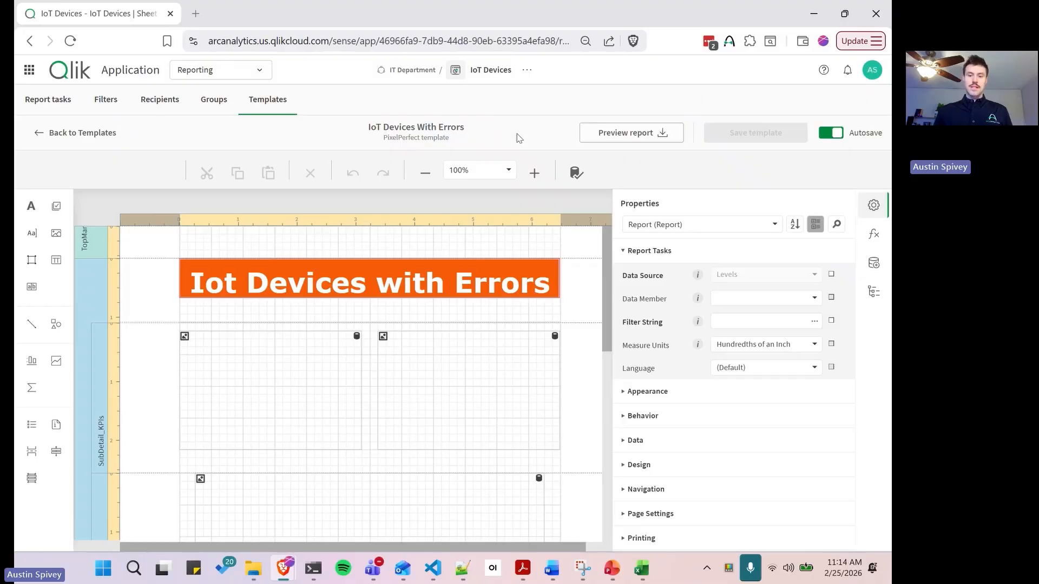
# Look over the template's layout and inspect the properties of the first KPI picture box below the title.
pyautogui.moveTo(616, 206); pyautogui.dragTo(621, 204)
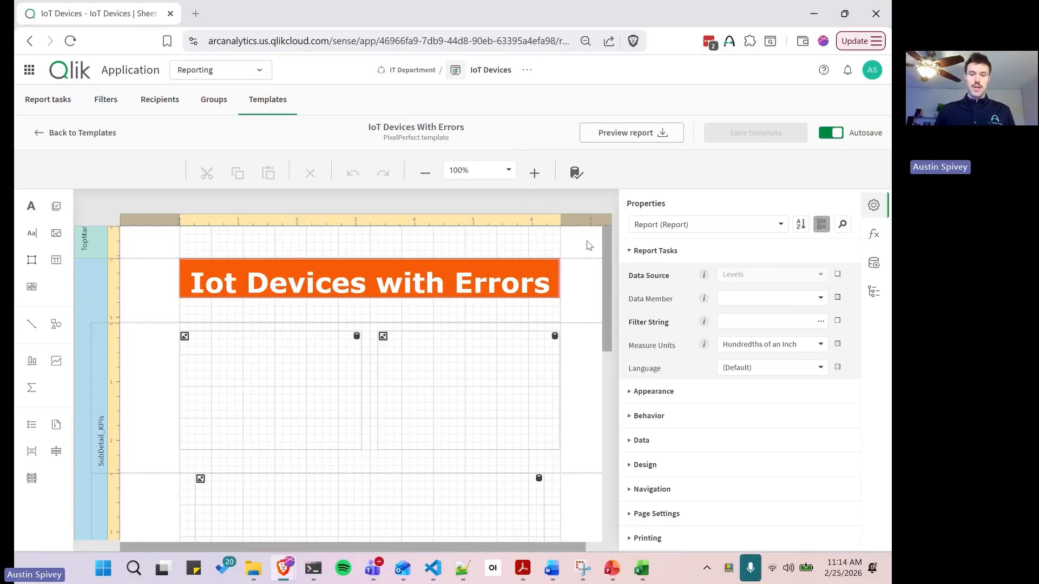
pyautogui.moveTo(605, 245); pyautogui.dragTo(609, 241)
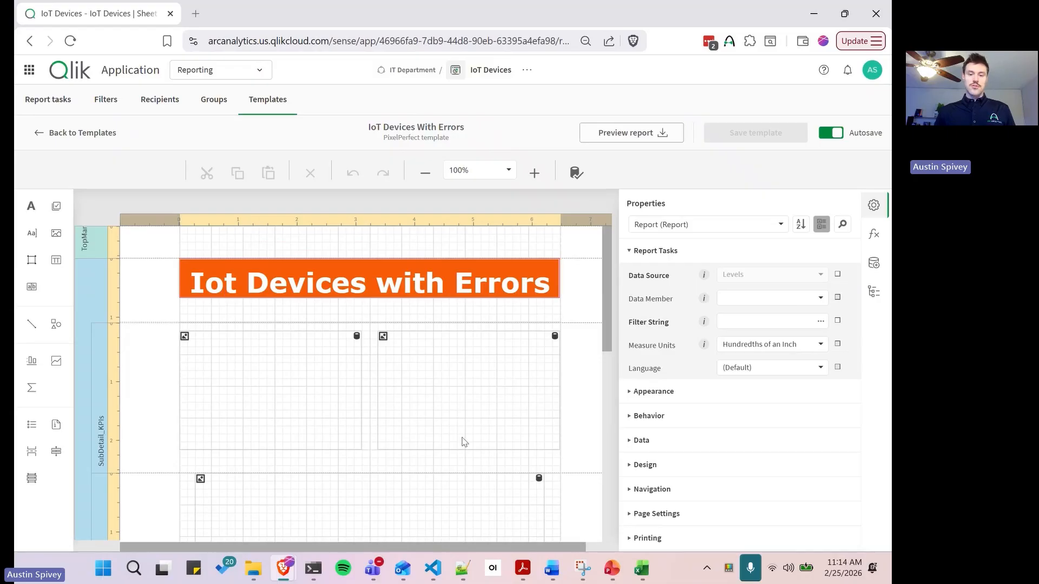
pyautogui.moveTo(609, 272)
pyautogui.mouseDown()
pyautogui.moveTo(611, 297)
pyautogui.moveTo(612, 265)
pyautogui.mouseUp()
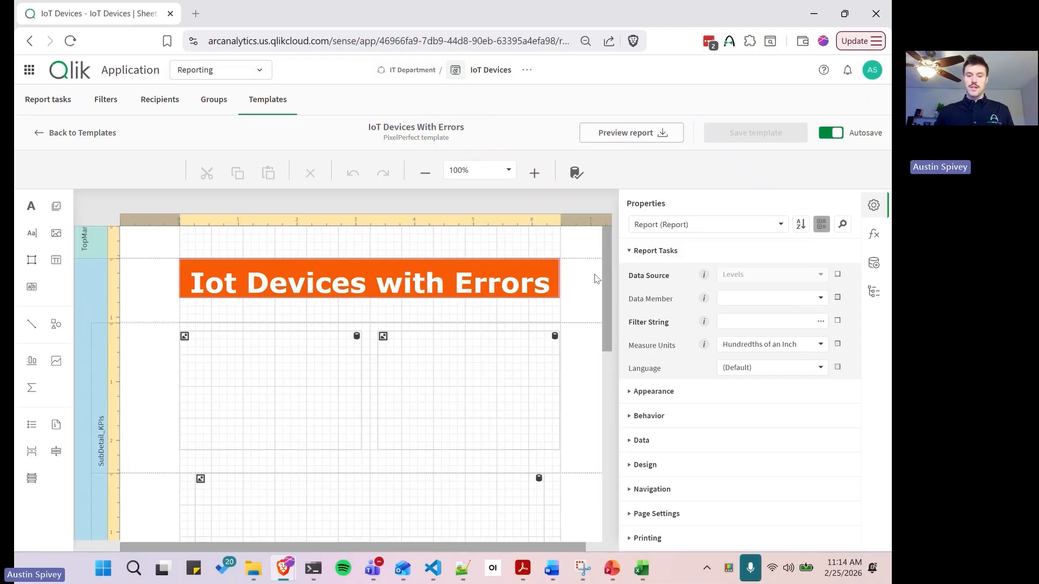
pyautogui.moveTo(611, 277); pyautogui.dragTo(614, 308)
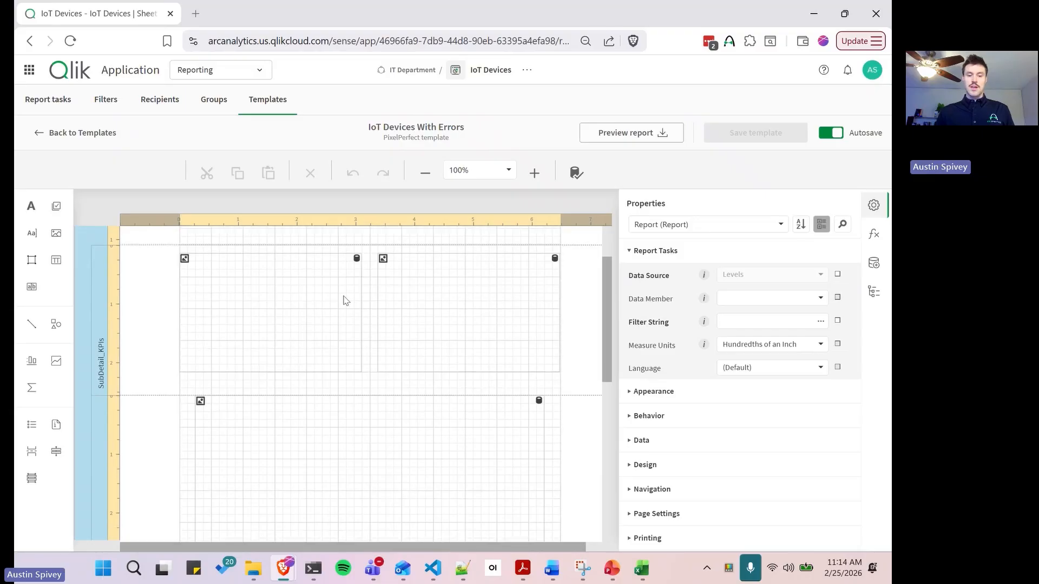
pyautogui.click(306, 292)
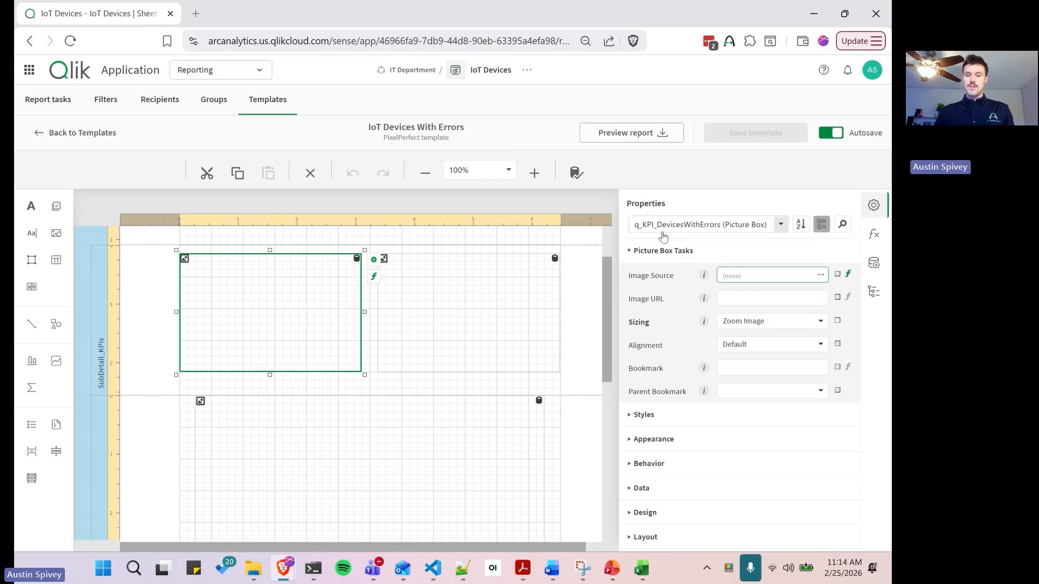
pyautogui.press('ctrl')
pyautogui.press('ctrl')
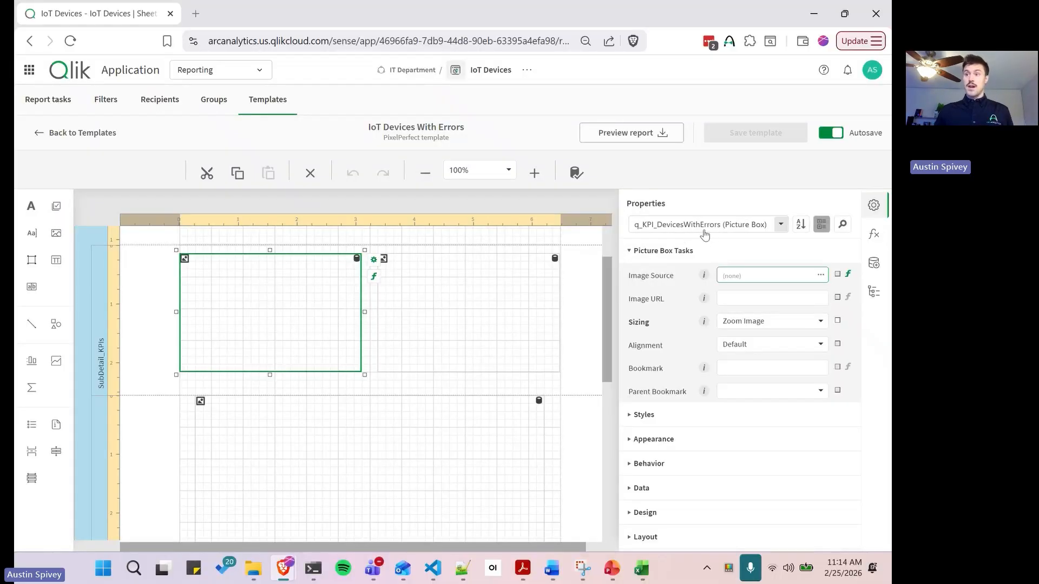
# Go back to the app's sheets and review the charts on the IoT Devices sheet and the Device List table.
pyautogui.click(209, 70)
pyautogui.click(242, 158)
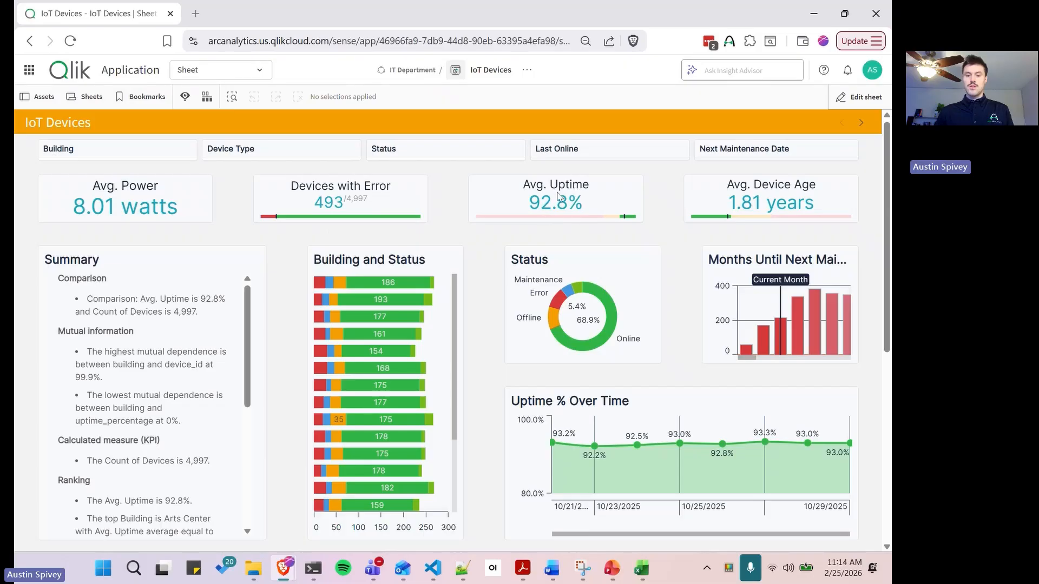
pyautogui.scroll(-5, 479, 255)
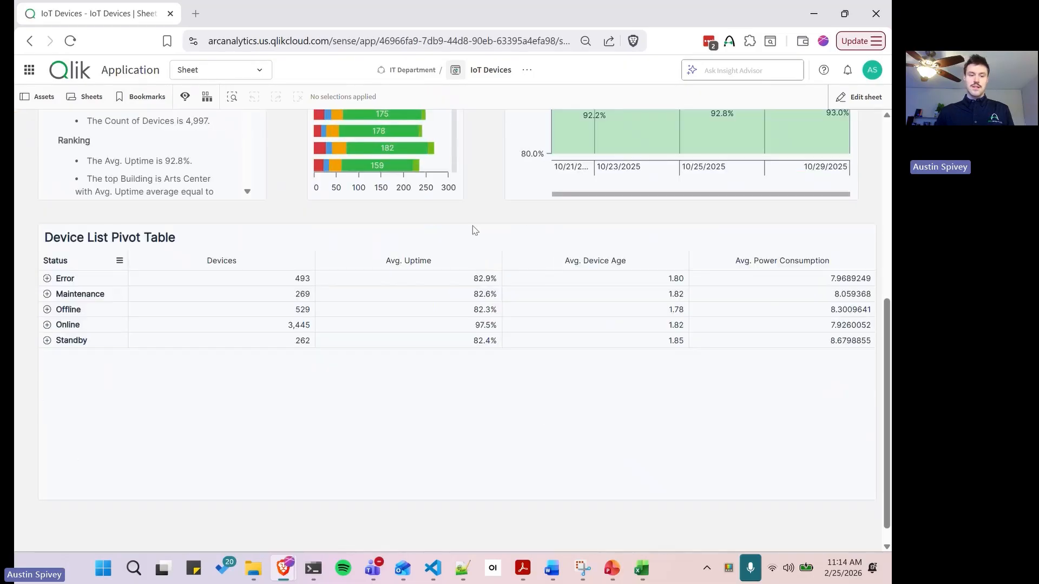
pyautogui.scroll(5, 474, 230)
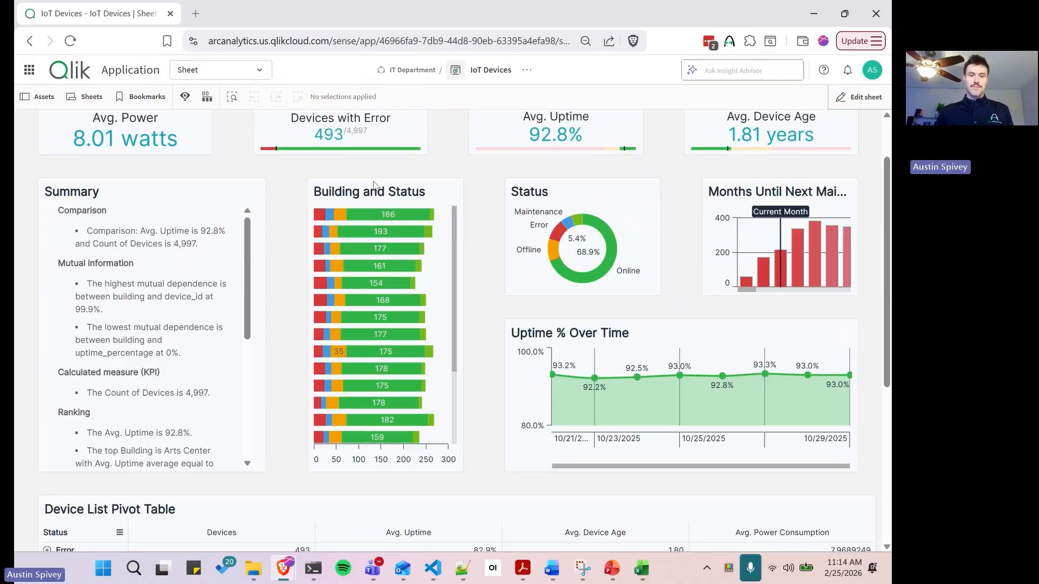
pyautogui.scroll(1, 373, 184)
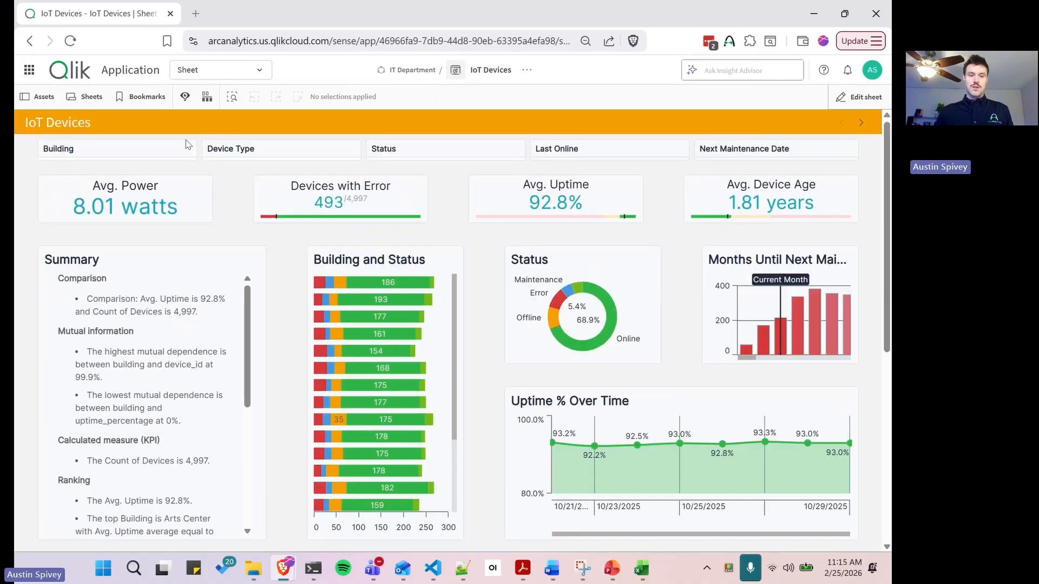
pyautogui.click(862, 124)
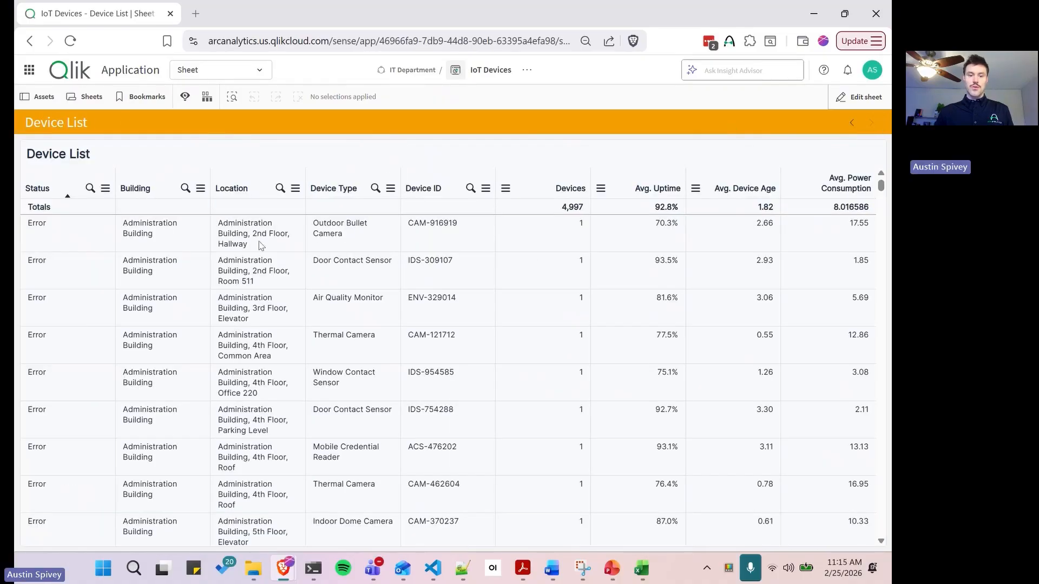
pyautogui.click(870, 124)
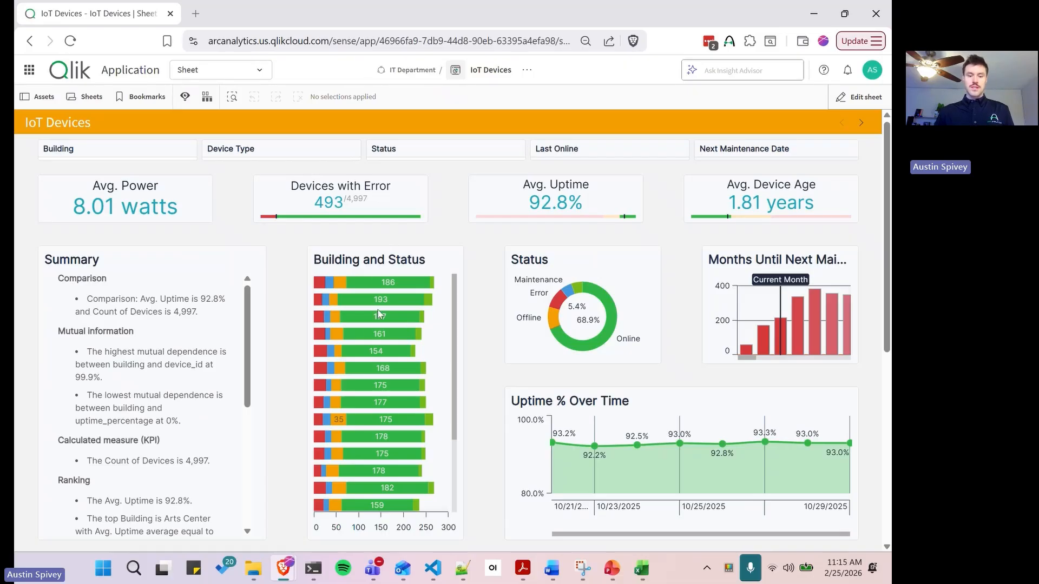
# Return to Reporting and reopen the IoT Devices With Errors template in the designer.
pyautogui.click(206, 75)
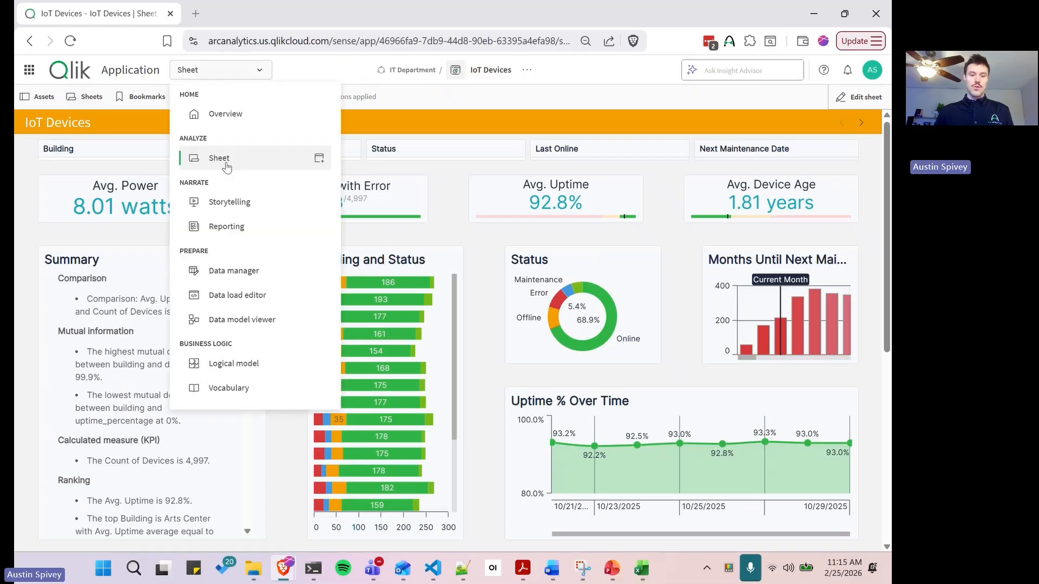
pyautogui.click(227, 226)
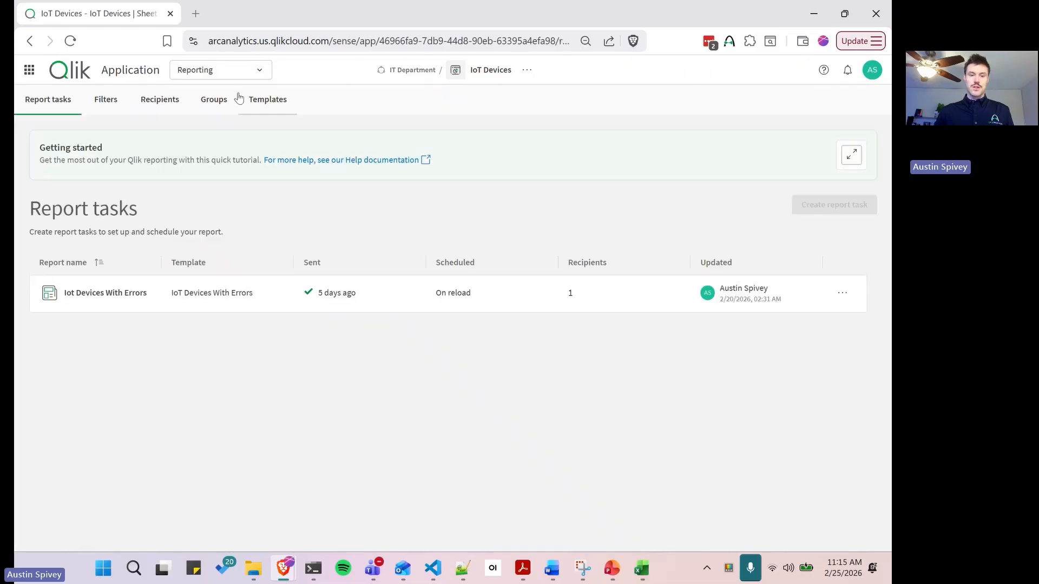
pyautogui.click(260, 99)
pyautogui.click(841, 256)
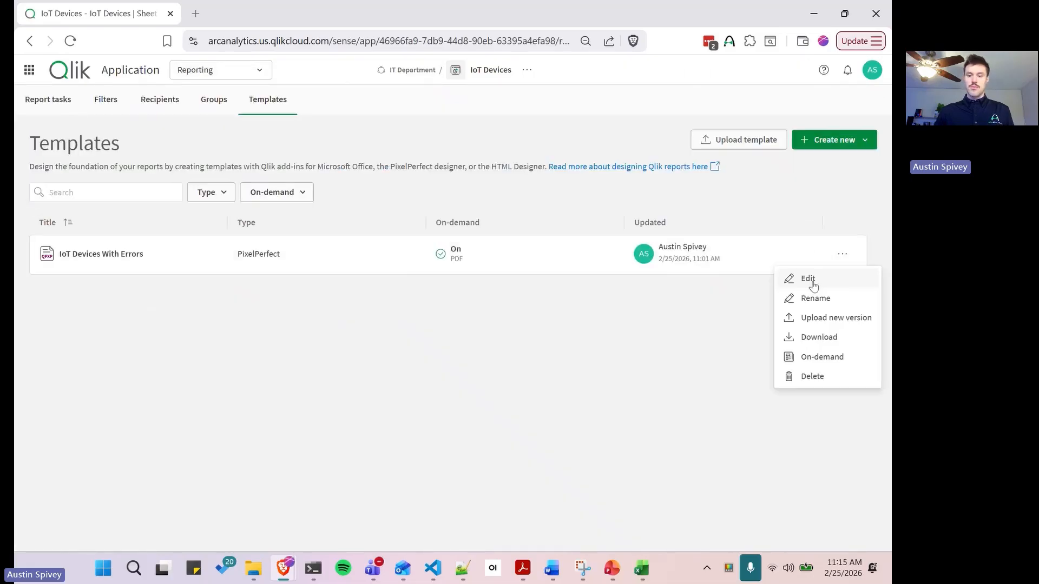
pyautogui.click(810, 281)
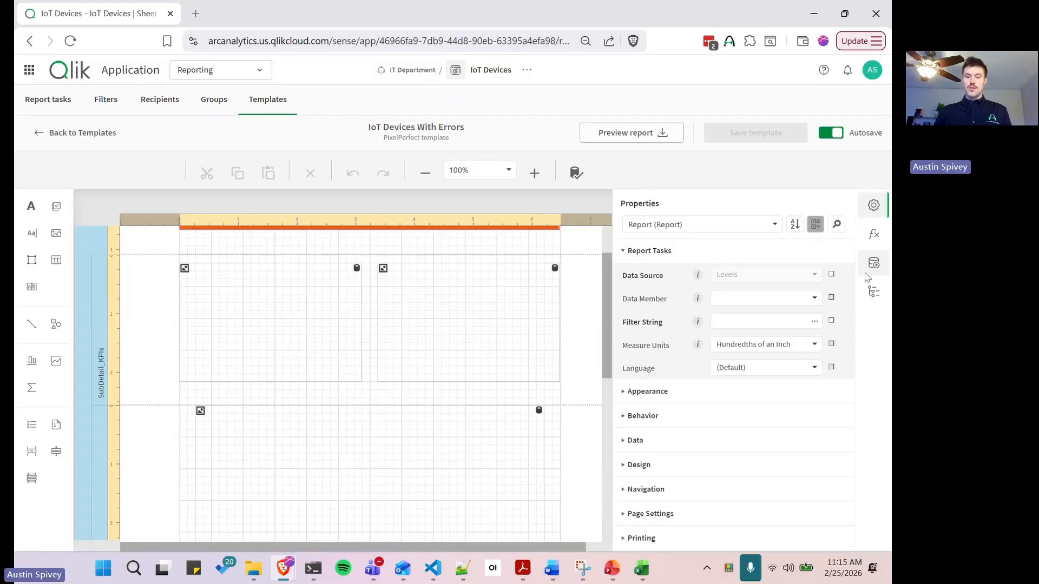
# Examine the field list's Images and Levels sources alongside the template's picture boxes and device table.
pyautogui.click(873, 264)
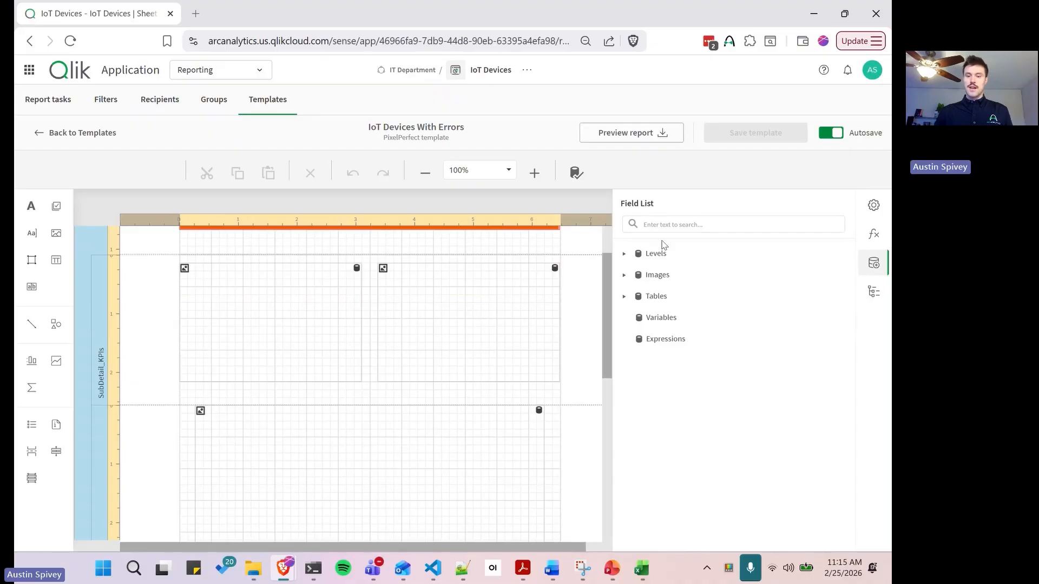
pyautogui.click(624, 276)
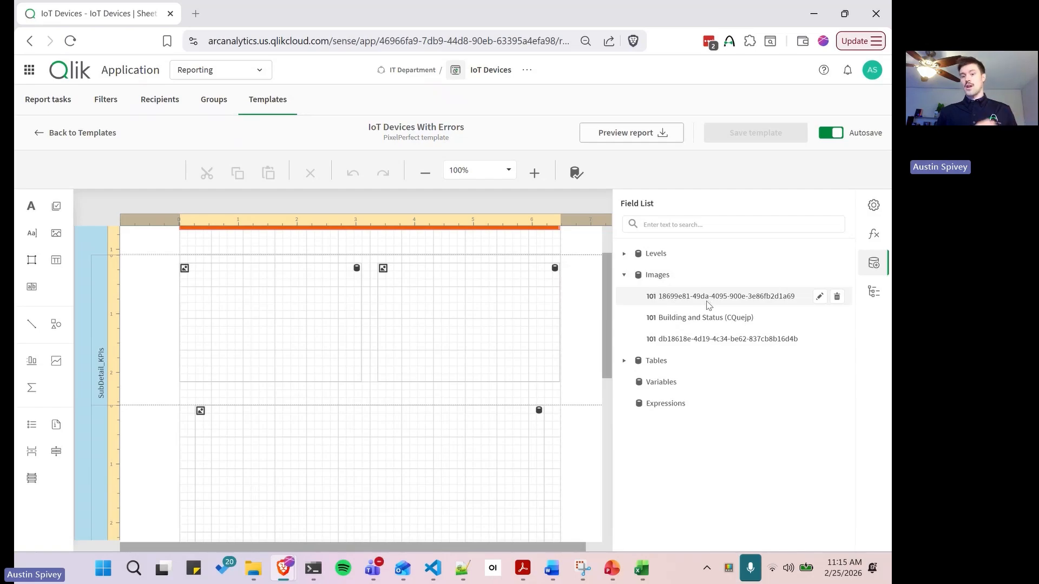
pyautogui.click(311, 349)
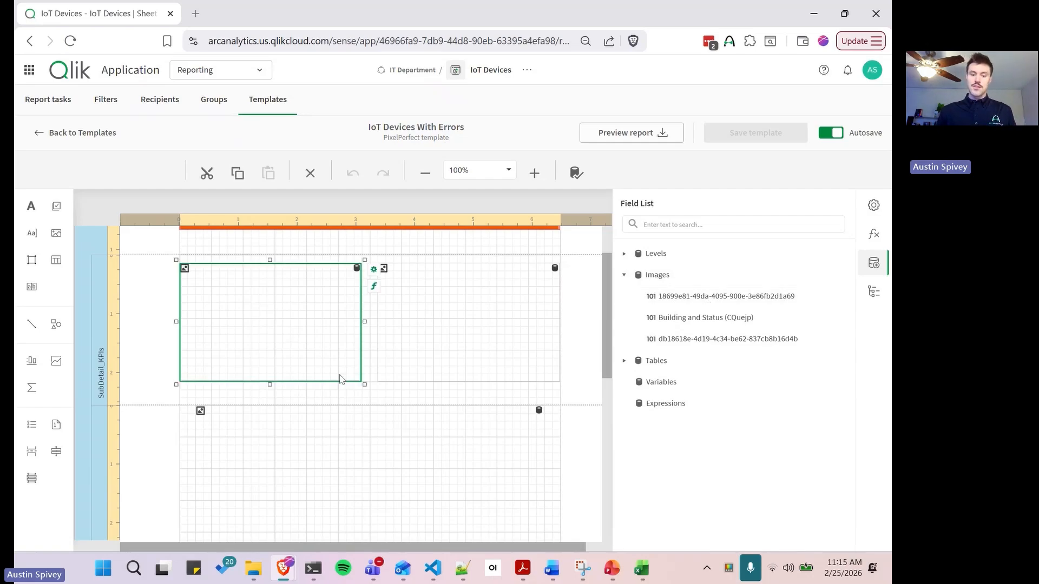
pyautogui.scroll(-6, 525, 327)
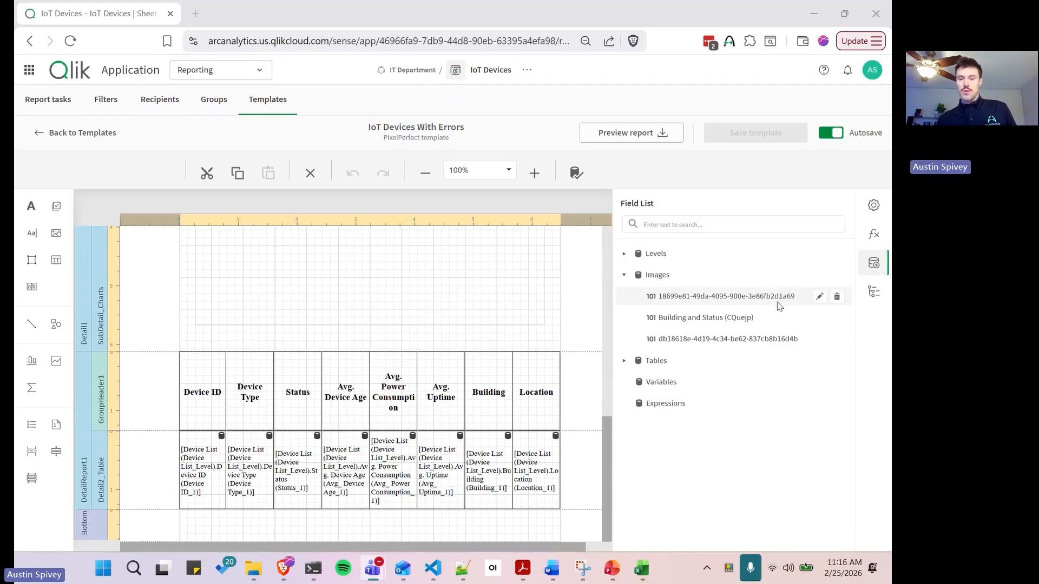
pyautogui.click(623, 276)
pyautogui.click(624, 254)
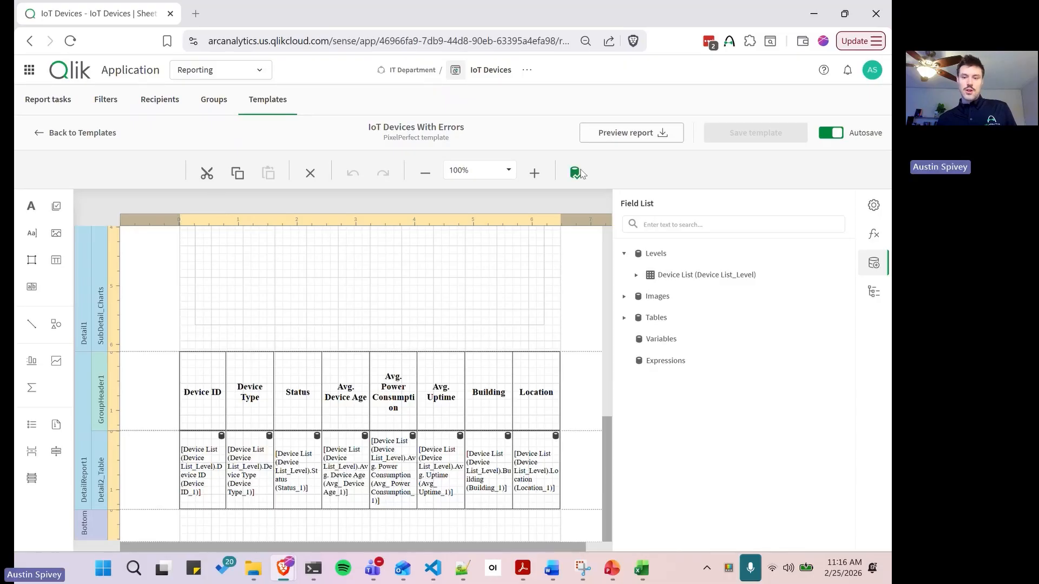
# Generate a report preview and save the PDF under the suggested file name in the Byram Hills School District folder.
pyautogui.click(634, 131)
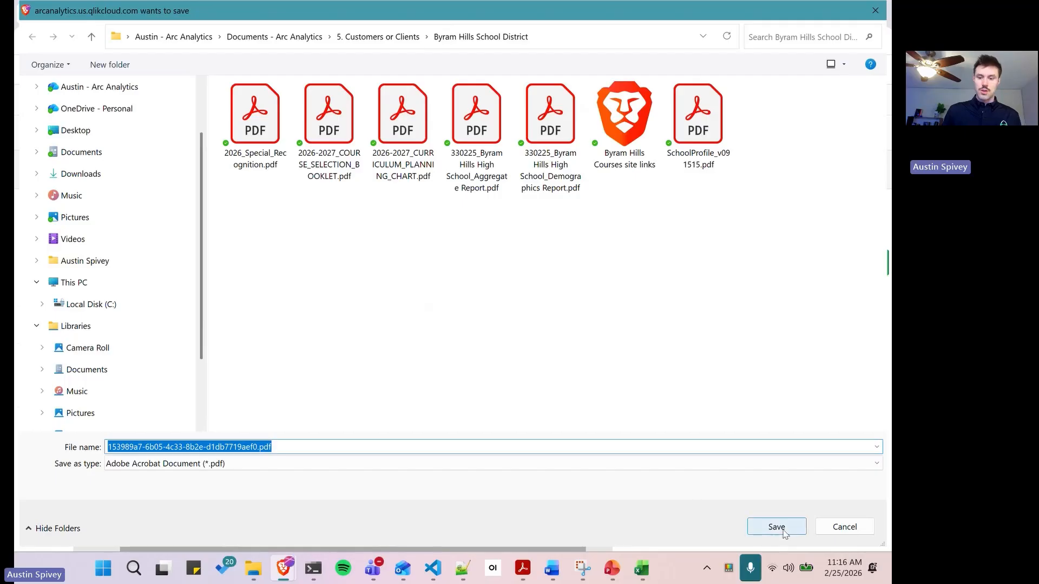
pyautogui.click(784, 532)
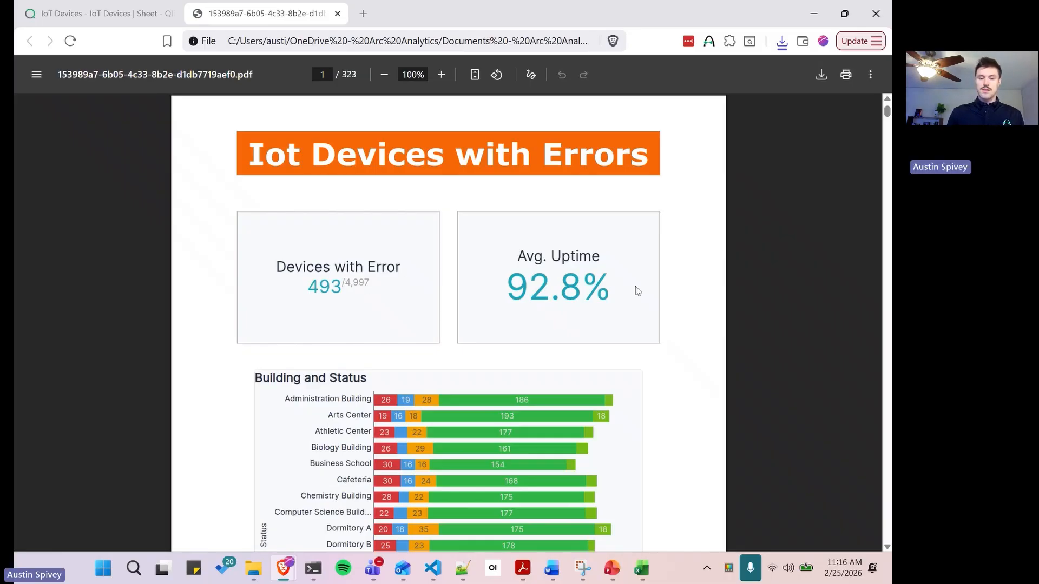
# Review the generated PDF's Building and Status chart and the device table on the following pages.
pyautogui.scroll(-4, 637, 291)
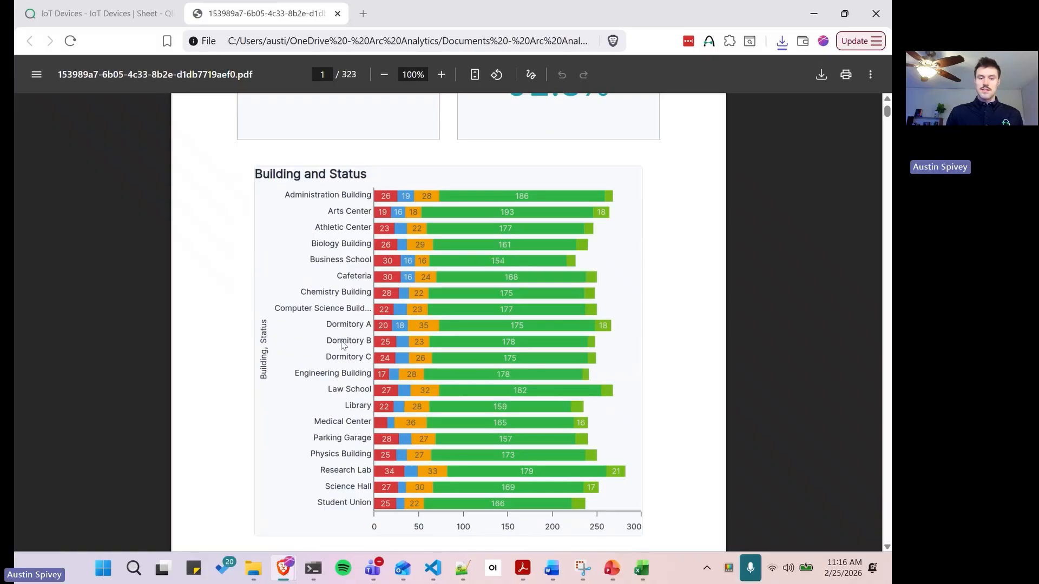
pyautogui.scroll(-9, 482, 361)
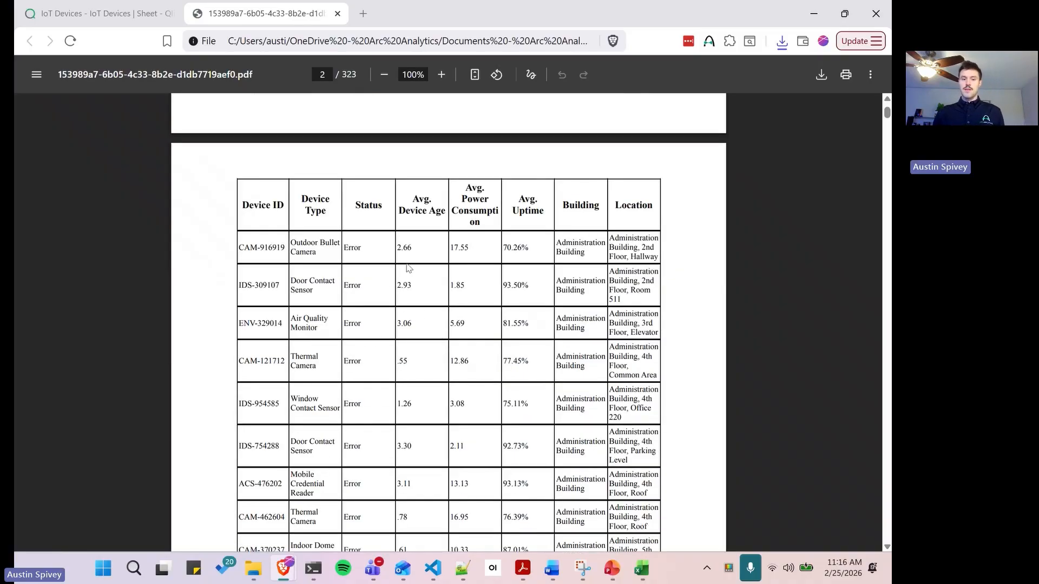
pyautogui.scroll(-20, 399, 256)
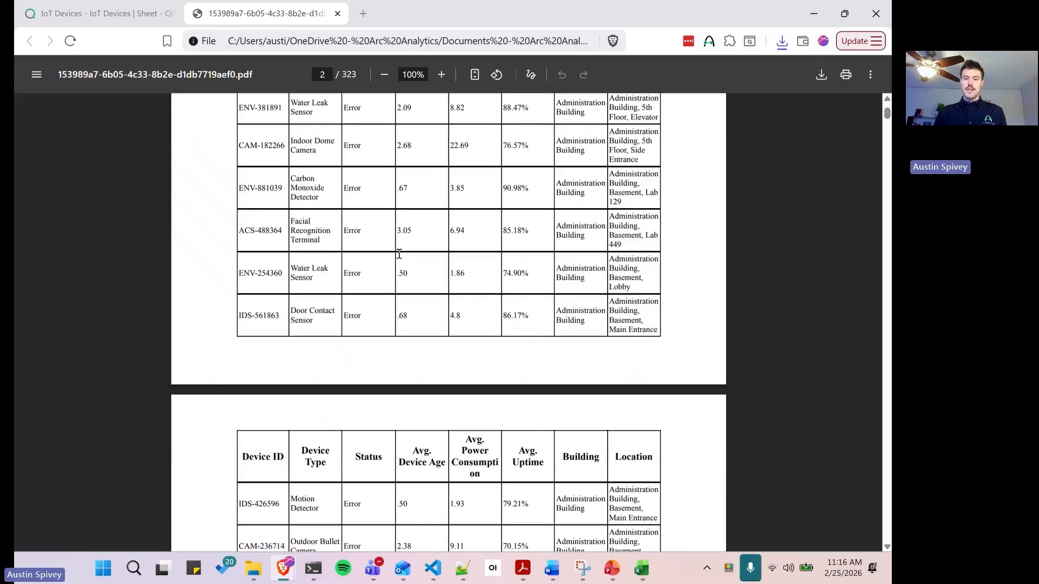
pyautogui.scroll(5, 400, 253)
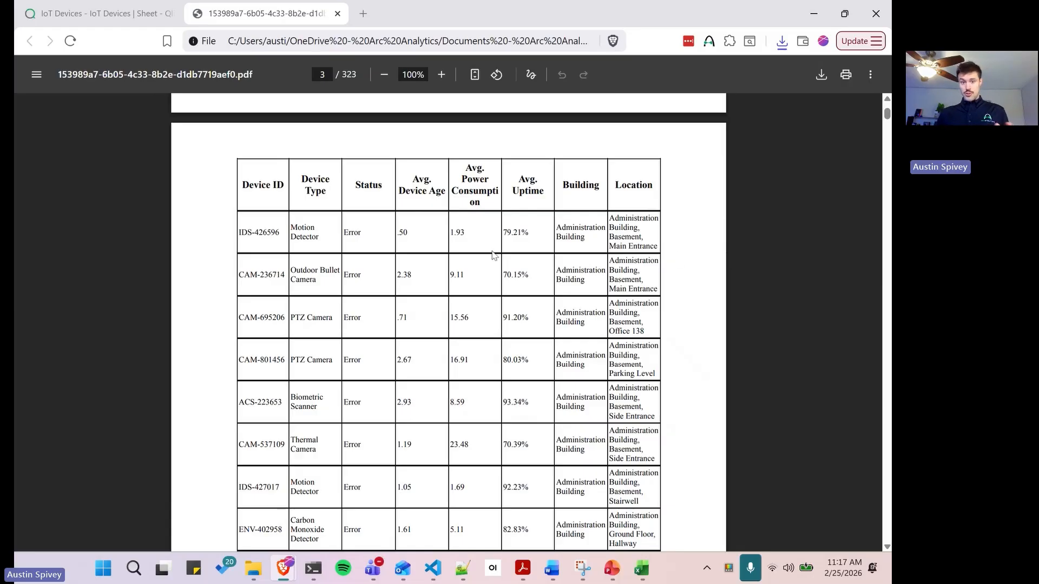
# Review the remaining device table rows on the PDF's third and fourth pages, and close the PDF.
pyautogui.scroll(-3, 493, 255)
pyautogui.scroll(-3, 493, 254)
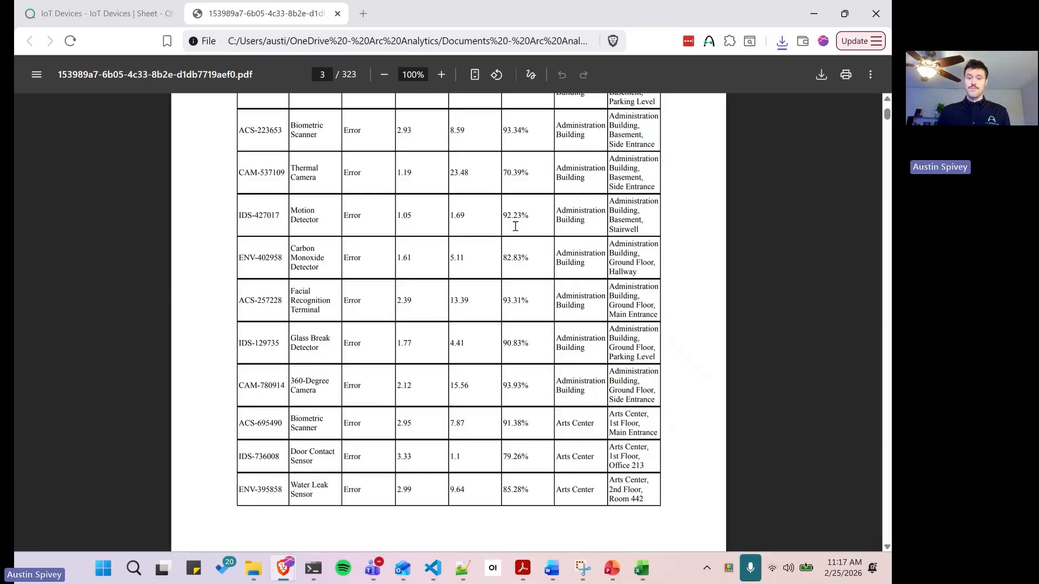
pyautogui.scroll(-5, 508, 238)
pyautogui.scroll(-5, 488, 264)
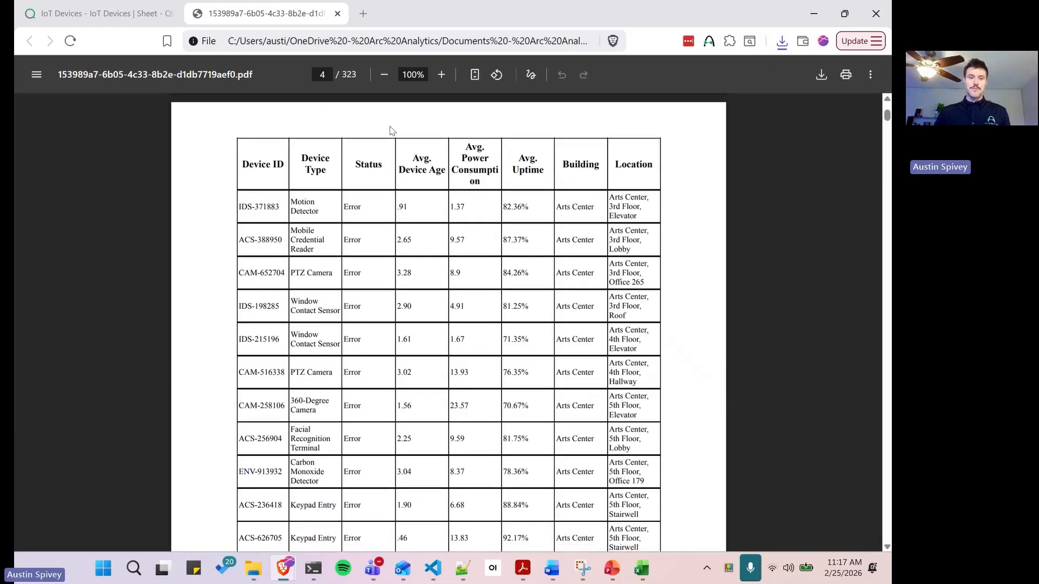
pyautogui.click(338, 13)
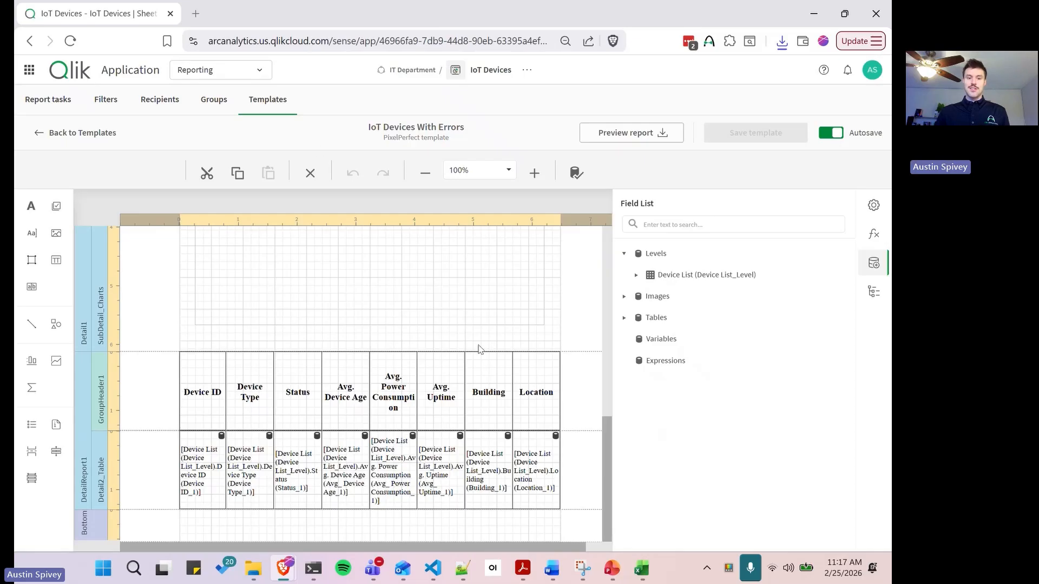
# Examine the Styles and Appearance properties of the orange Iot Devices with Errors title label in the template.
pyautogui.scroll(5, 378, 292)
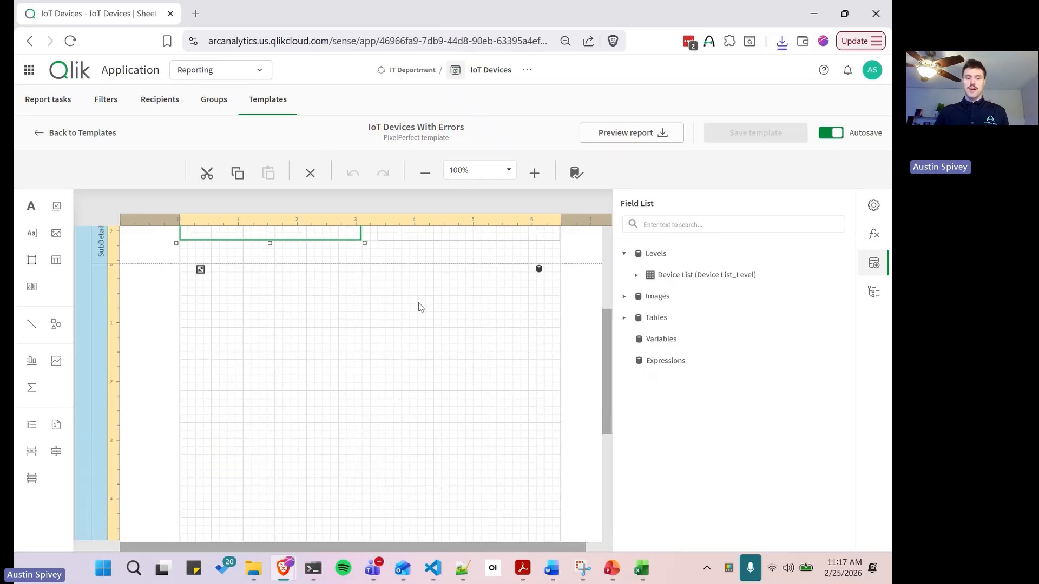
pyautogui.scroll(4, 421, 308)
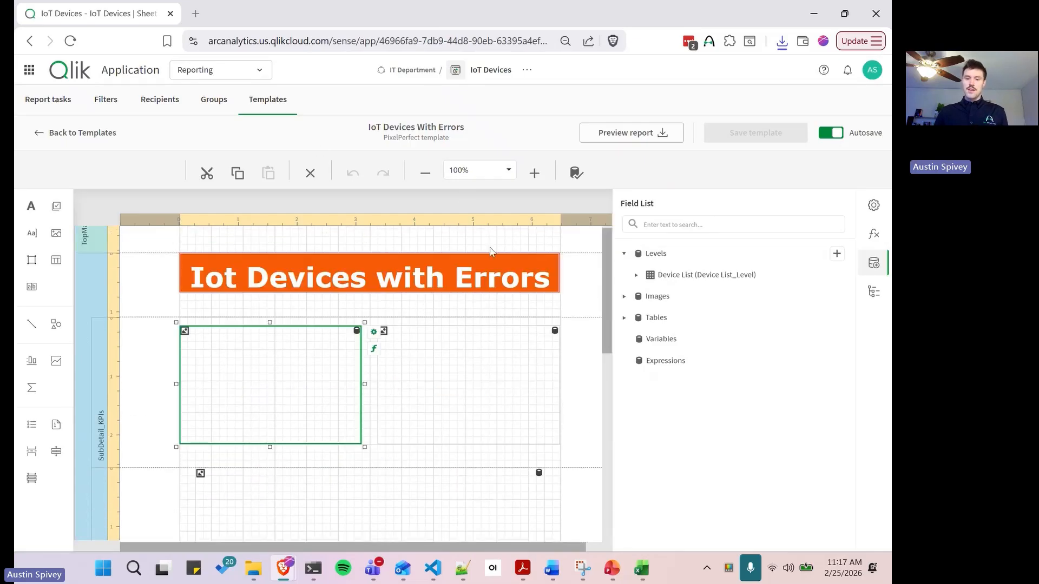
pyautogui.click(453, 270)
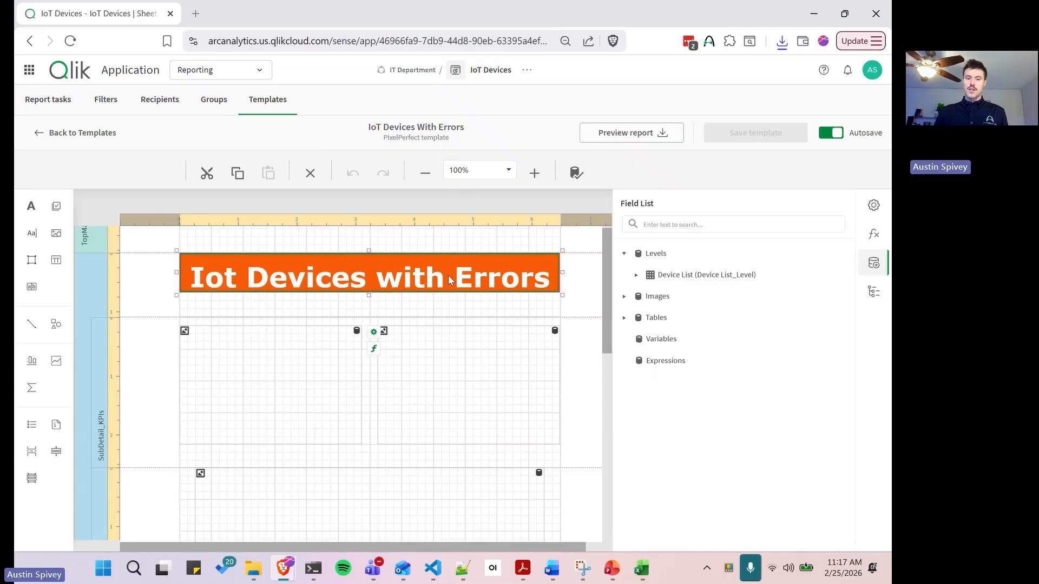
pyautogui.click(871, 206)
pyautogui.scroll(-6, 722, 344)
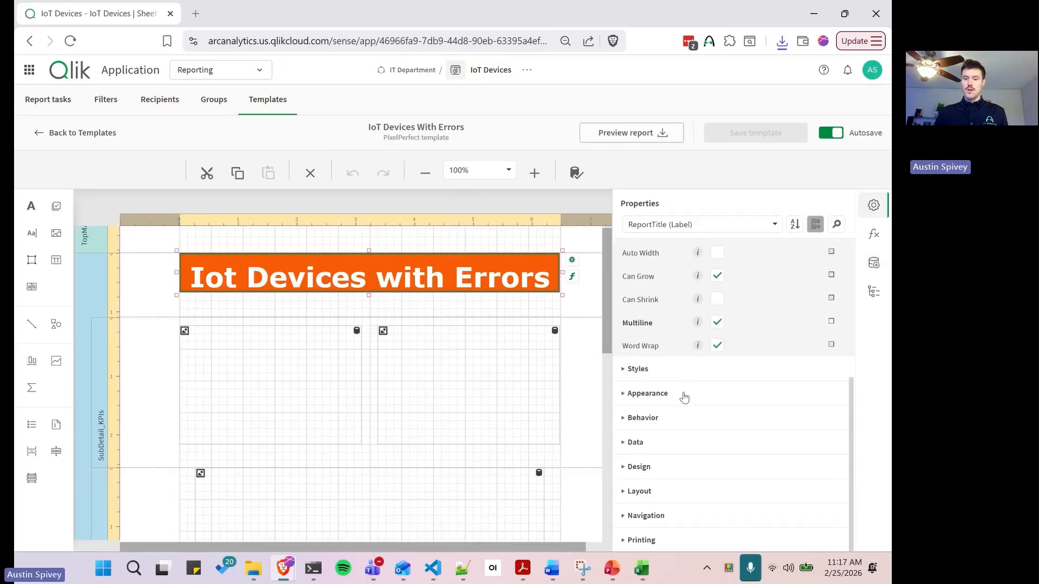
pyautogui.click(631, 394)
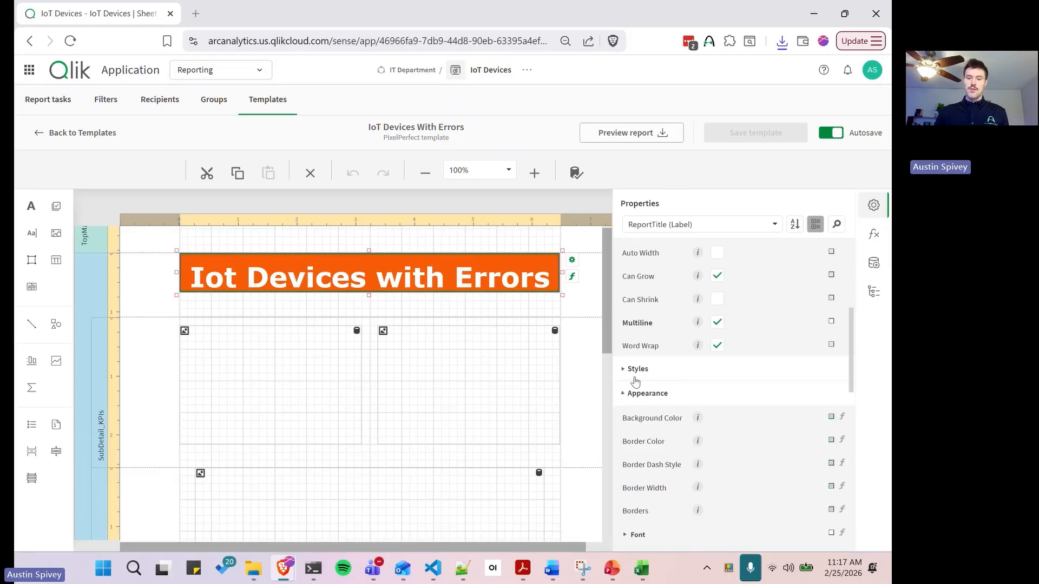
pyautogui.click(638, 371)
pyautogui.scroll(-5, 647, 372)
pyautogui.scroll(3, 654, 354)
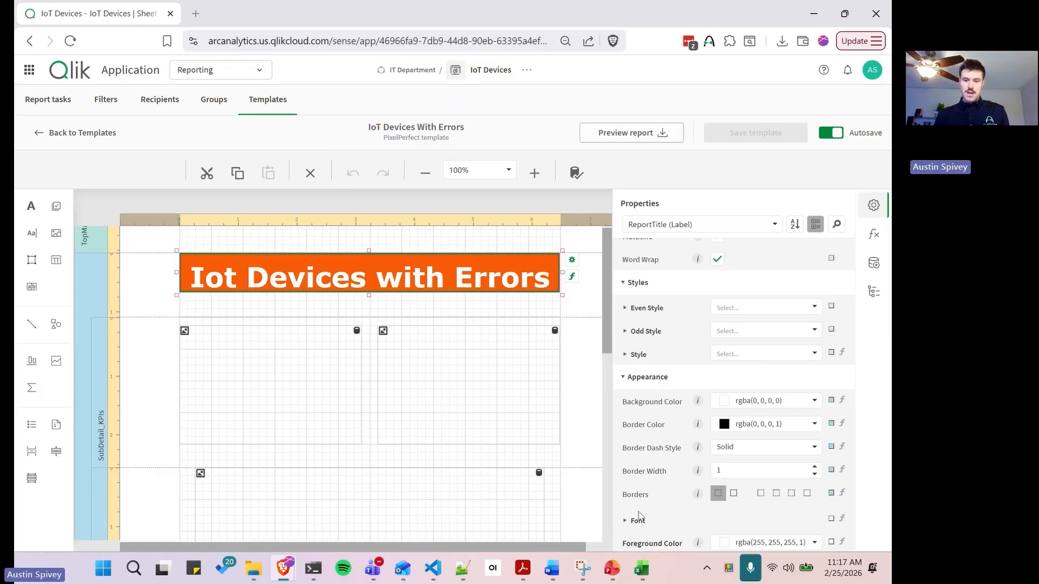
# Switch to the Book1 workbook in Excel, maximize its window and show the Devices with Error KPI's Qlik chart settings.
pyautogui.click(642, 568)
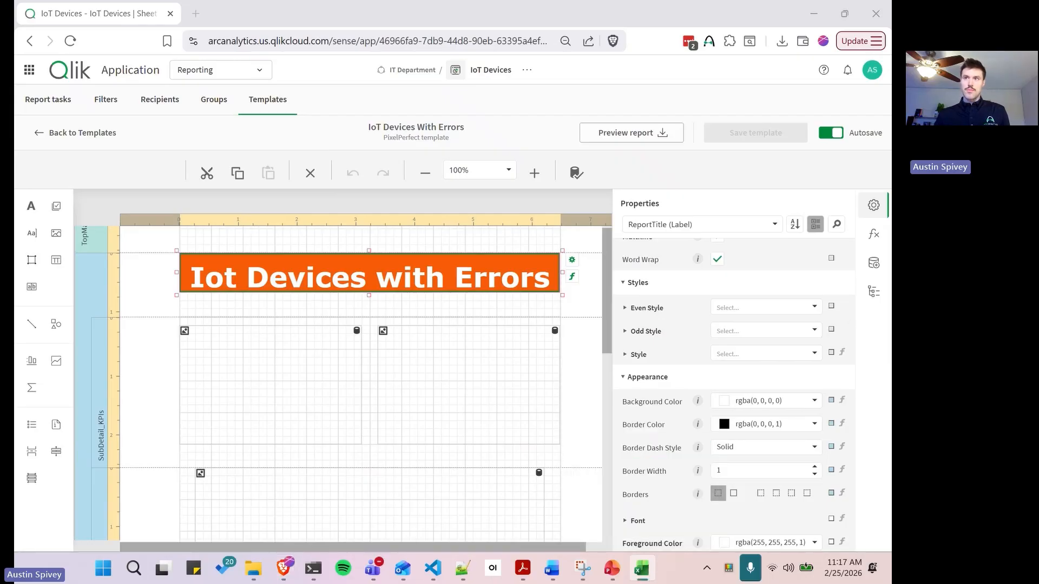
pyautogui.moveTo(478, 1); pyautogui.dragTo(485, 124)
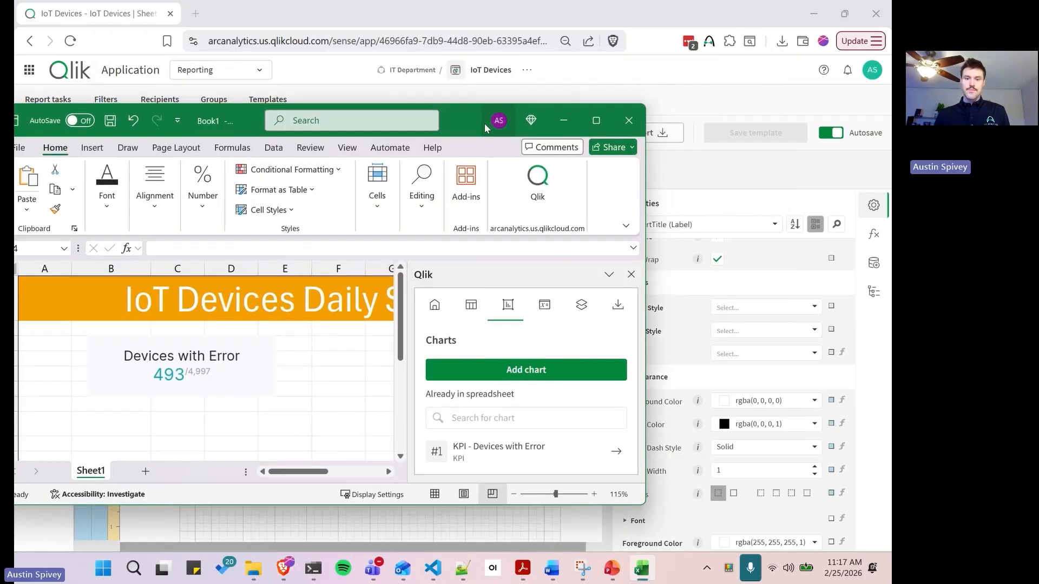
pyautogui.doubleClick(484, 123)
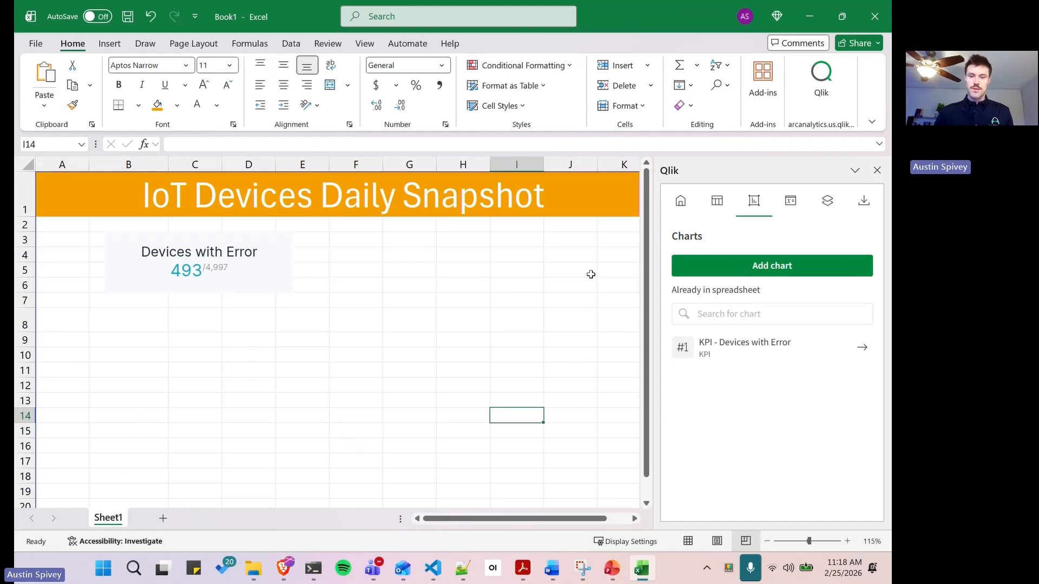
pyautogui.click(257, 256)
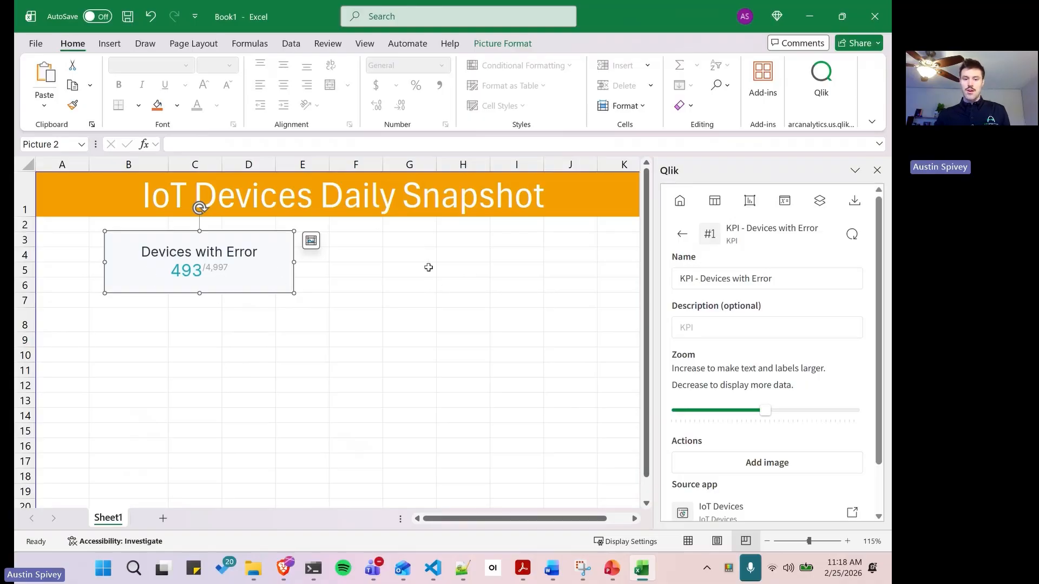
# Add the IoT Devices KPI chart 18699e81-49da-4095 at cell F3 using the search 186, and shrink its image to about 2.31 by 0.89 inches.
pyautogui.click(357, 243)
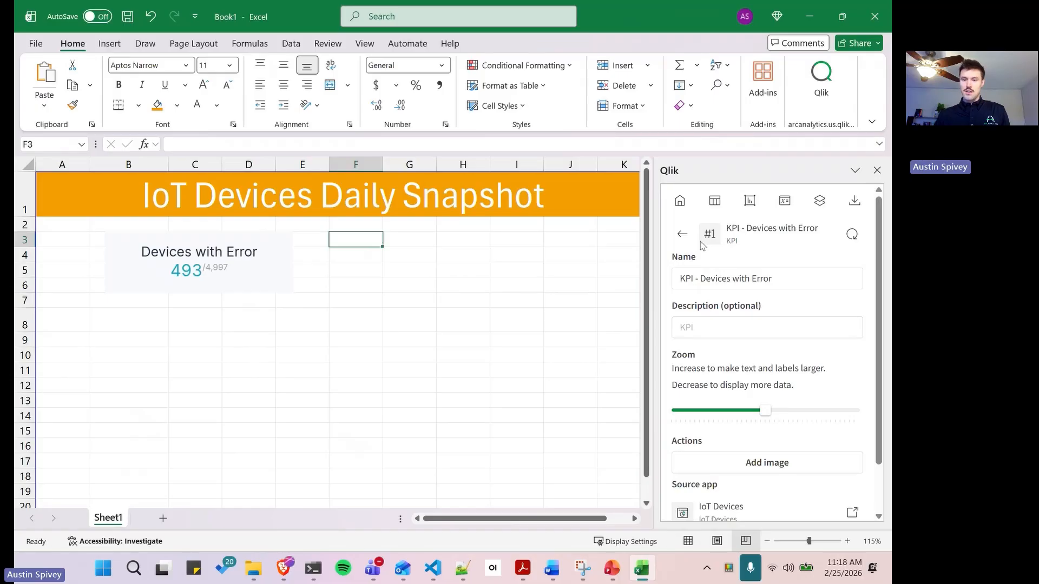
pyautogui.click(681, 235)
pyautogui.click(771, 267)
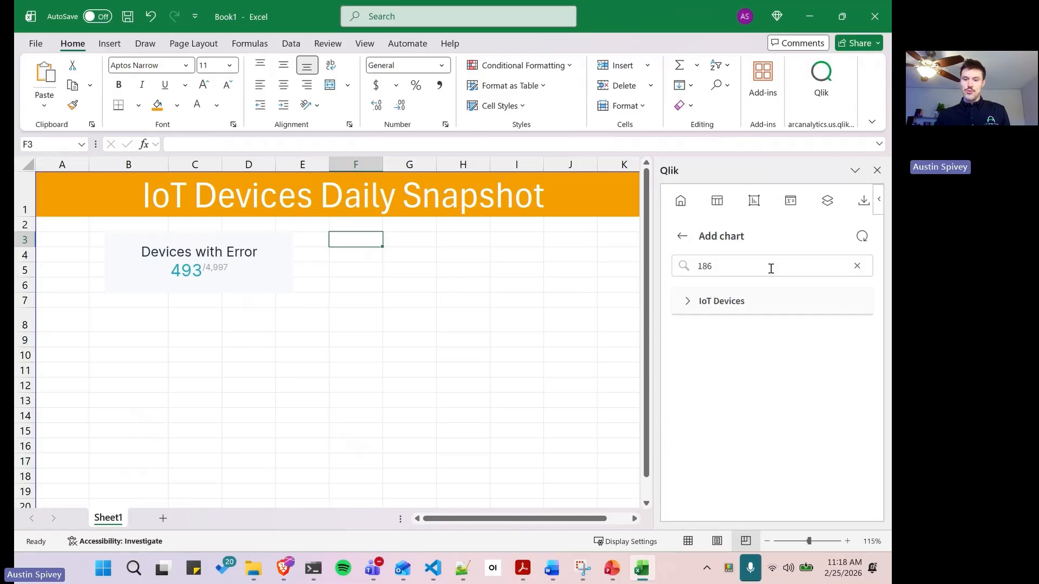
pyautogui.click(693, 303)
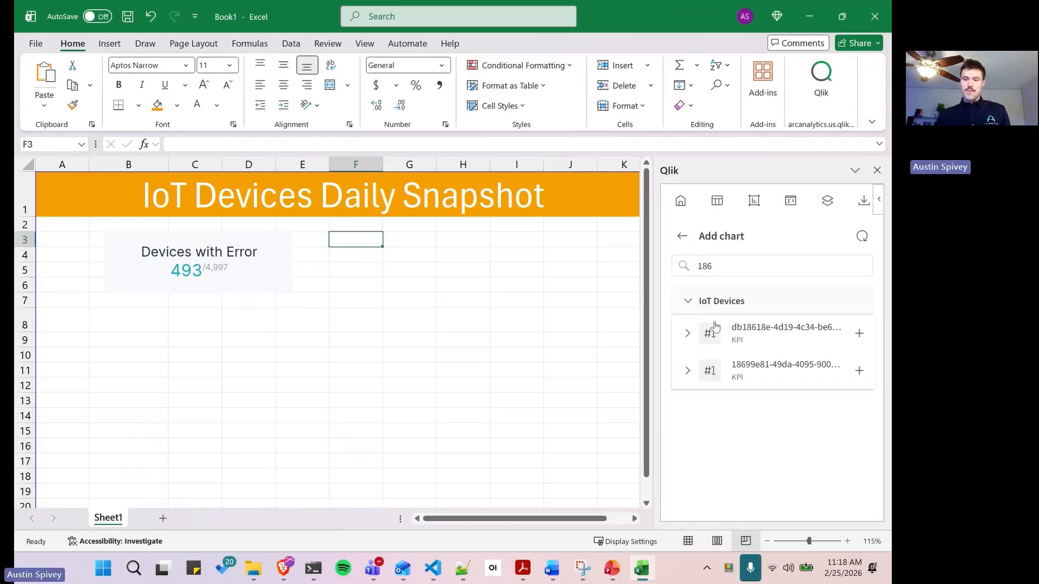
pyautogui.click(715, 272)
pyautogui.moveTo(716, 272); pyautogui.dragTo(680, 275)
pyautogui.click(718, 265)
pyautogui.click(749, 271)
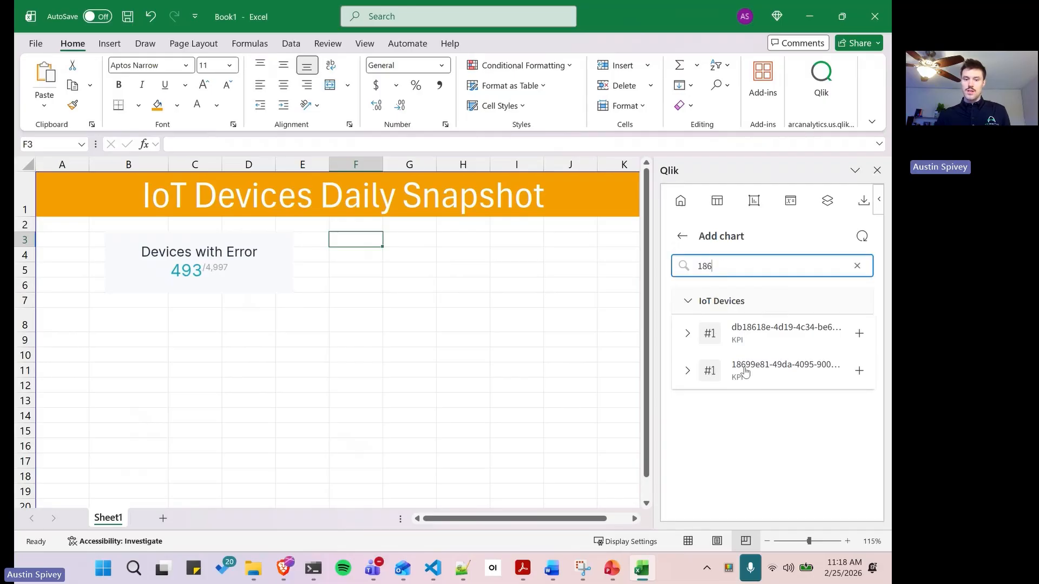
pyautogui.click(860, 371)
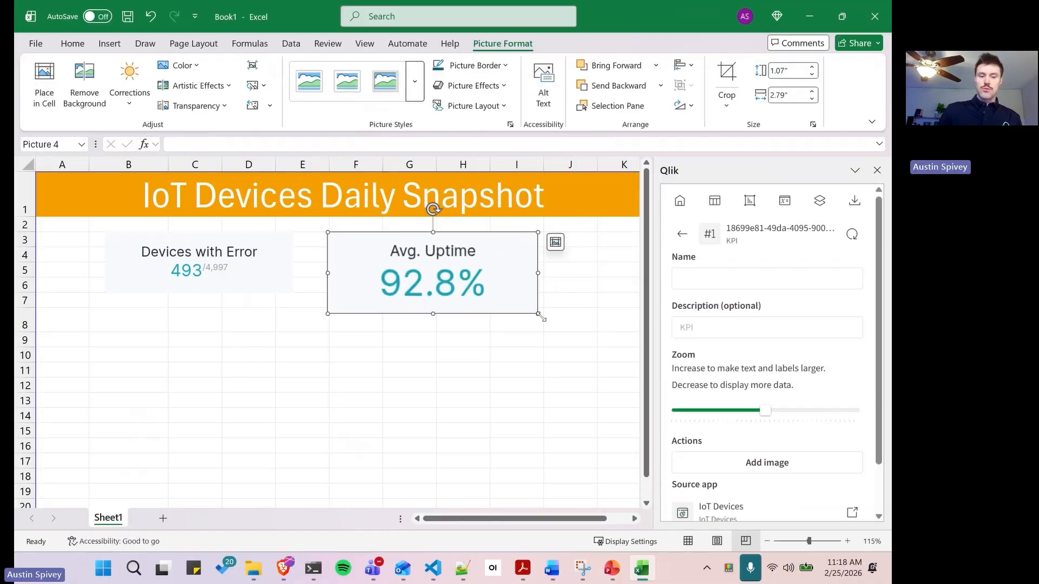
pyautogui.moveTo(538, 315); pyautogui.dragTo(504, 301)
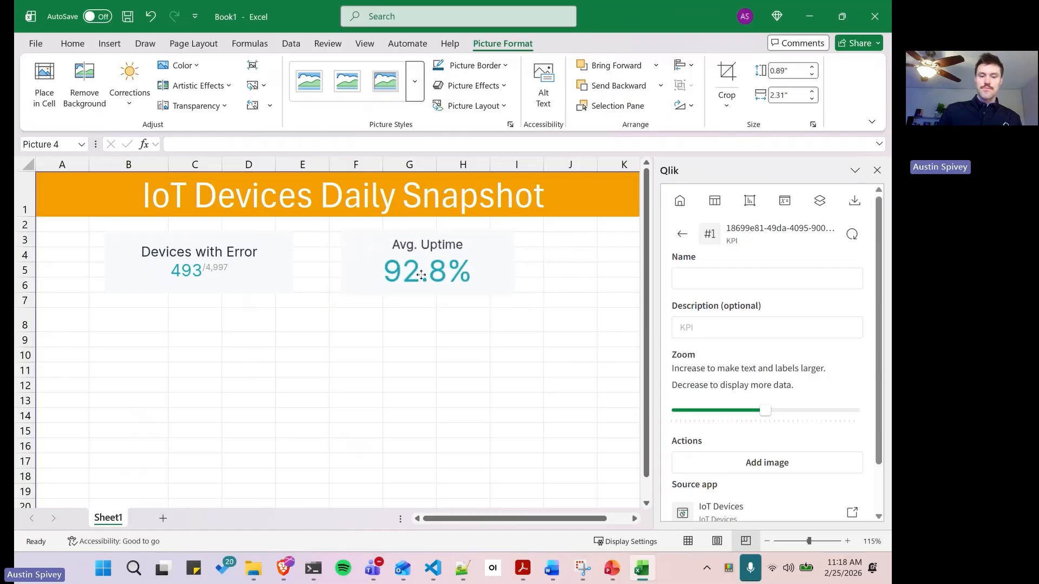
pyautogui.click(406, 322)
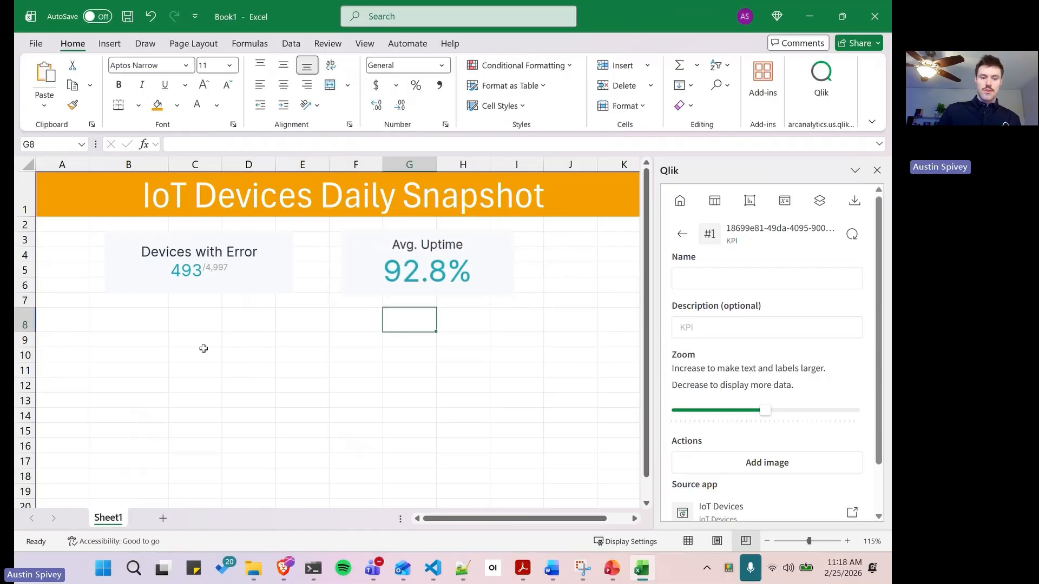
# Review the Device List straight table's settings and insert its table tag in cell B9.
pyautogui.click(136, 343)
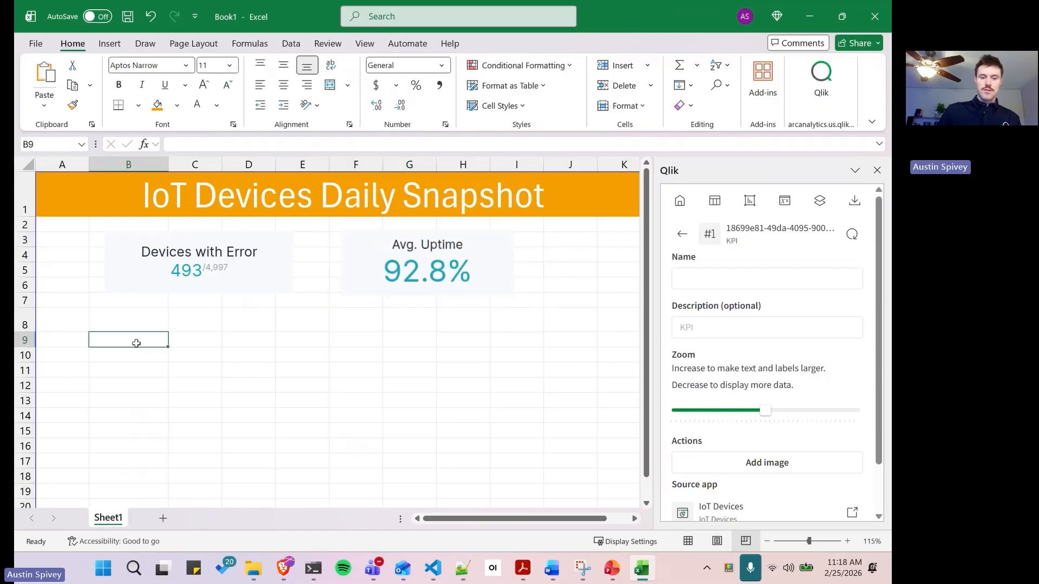
pyautogui.click(679, 236)
pyautogui.click(717, 204)
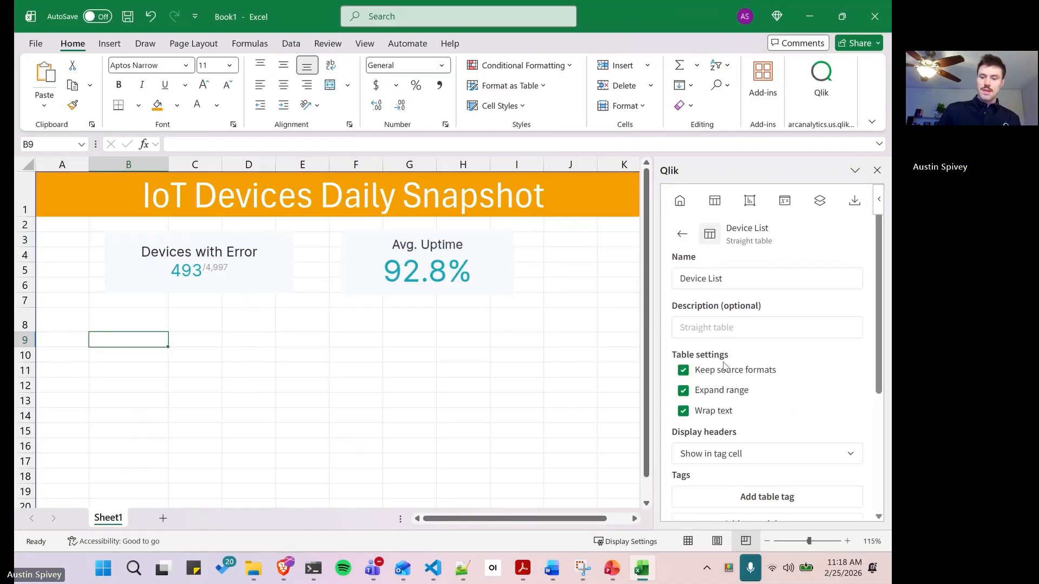
pyautogui.scroll(-3, 770, 296)
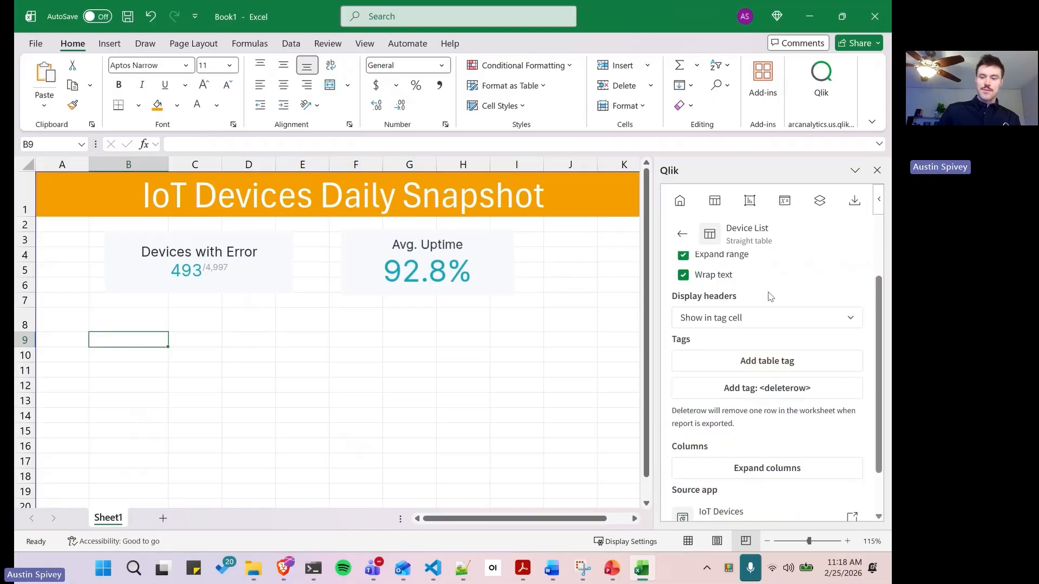
pyautogui.scroll(1, 770, 296)
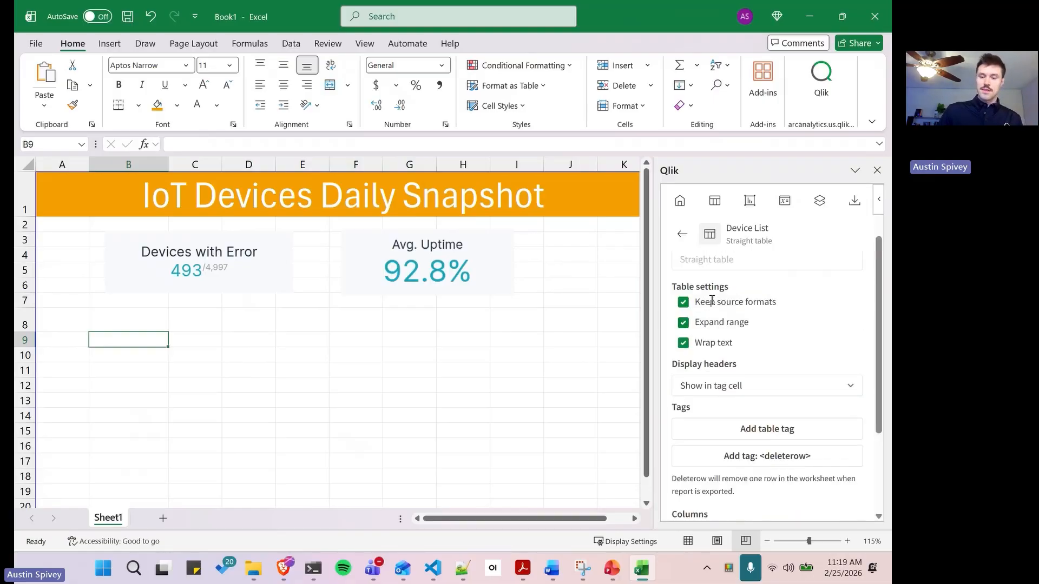
pyautogui.scroll(-1, 784, 324)
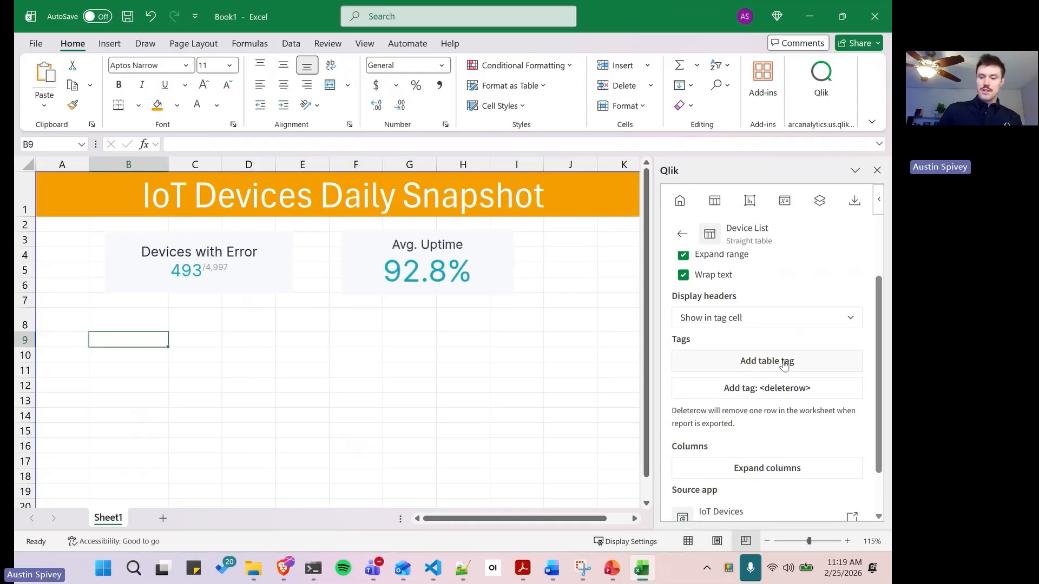
pyautogui.scroll(1, 784, 363)
pyautogui.click(756, 370)
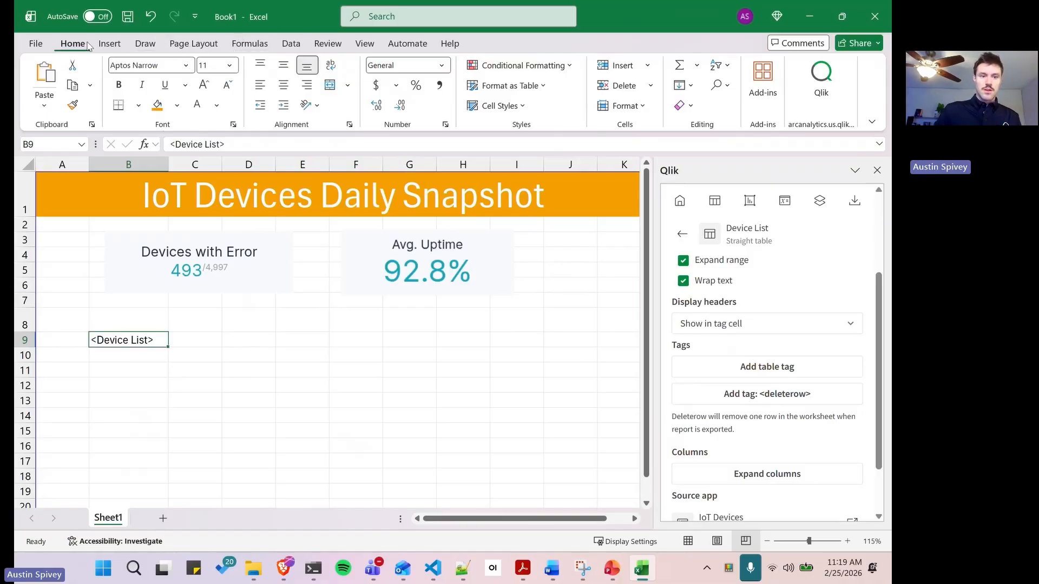
# Create an Excel table from cell B9 with the My table has headers option enabled.
pyautogui.click(109, 43)
pyautogui.click(152, 90)
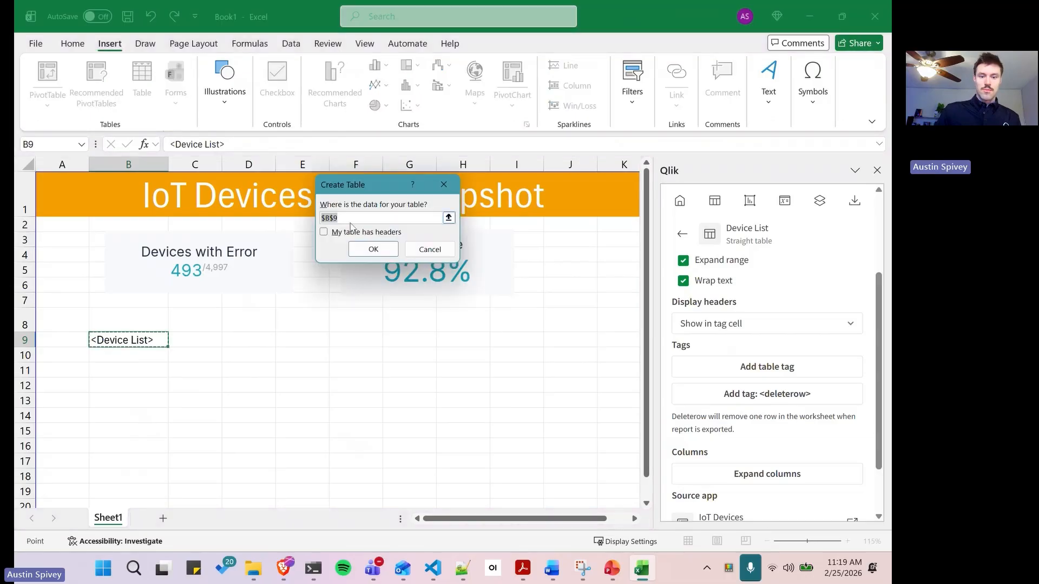
pyautogui.click(324, 232)
pyautogui.click(385, 247)
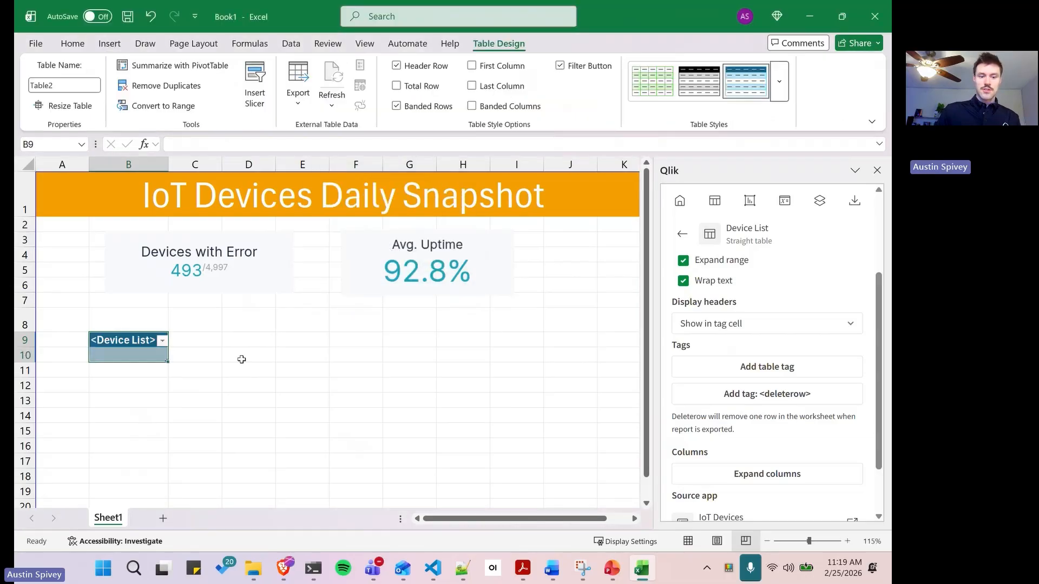
# Extend the Device List table across to column J, keeping its header in row 9 and one body row.
pyautogui.click(219, 338)
pyautogui.click(117, 358)
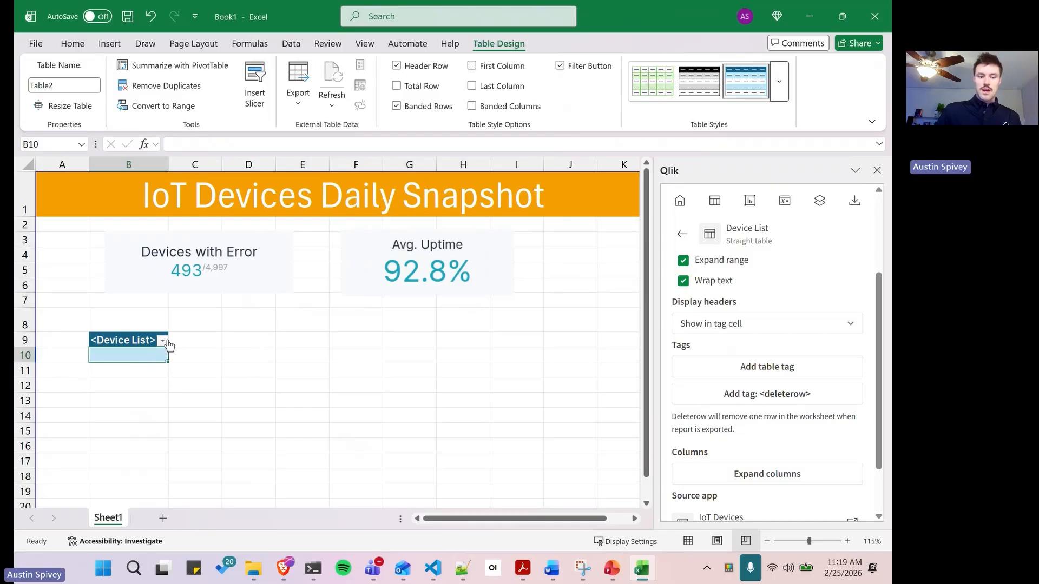
pyautogui.click(131, 340)
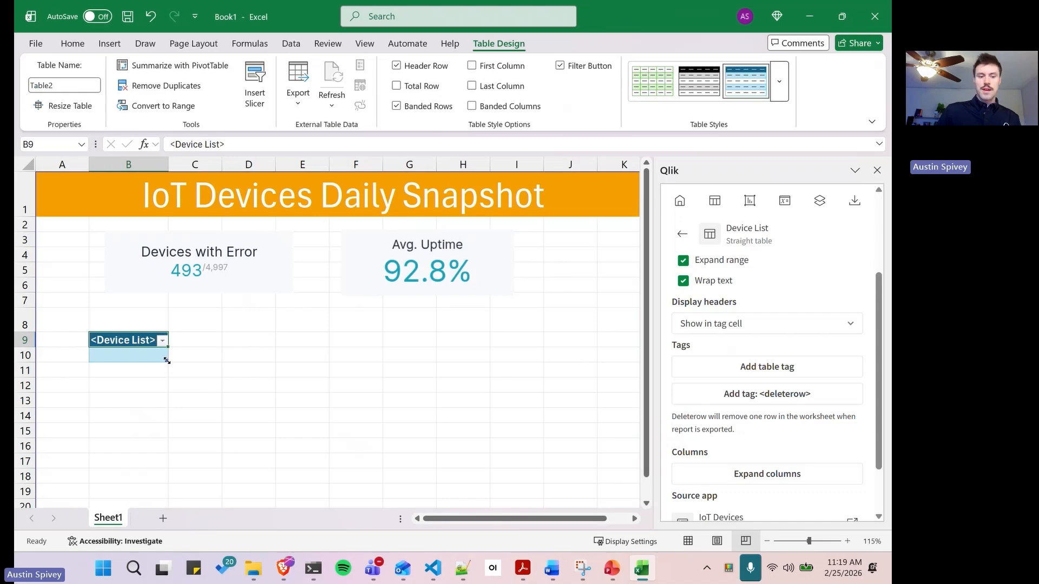
pyautogui.moveTo(169, 366); pyautogui.dragTo(578, 359)
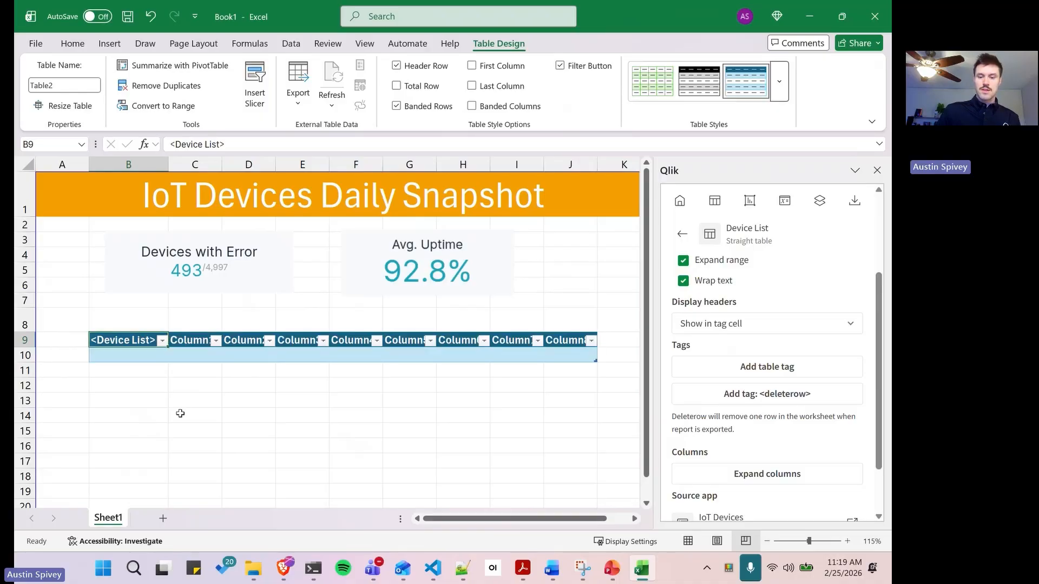
# Insert the <deleterow> tag in cell B10, directly below the Device List tag.
pyautogui.click(141, 357)
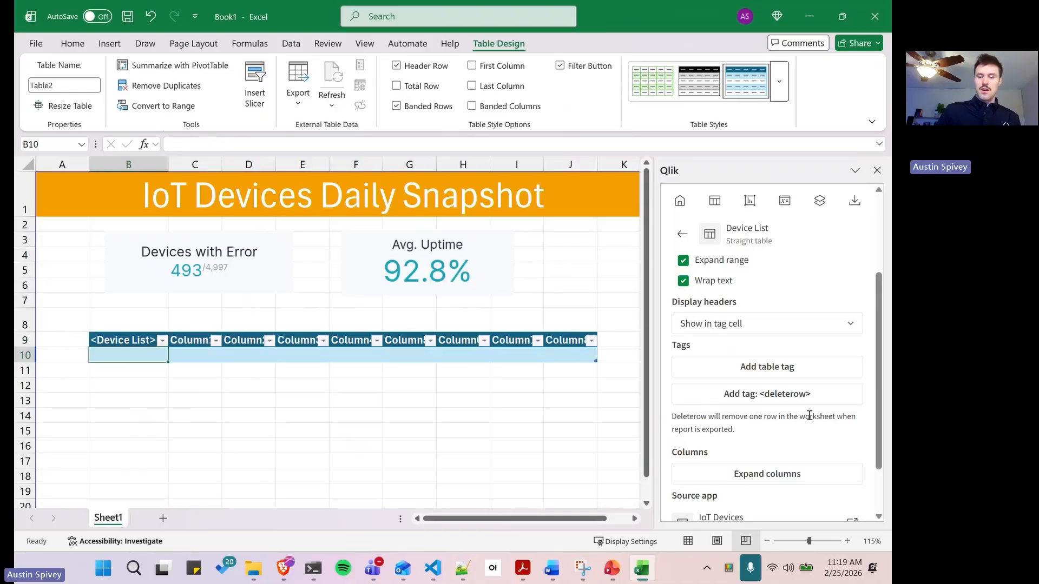
pyautogui.click(782, 396)
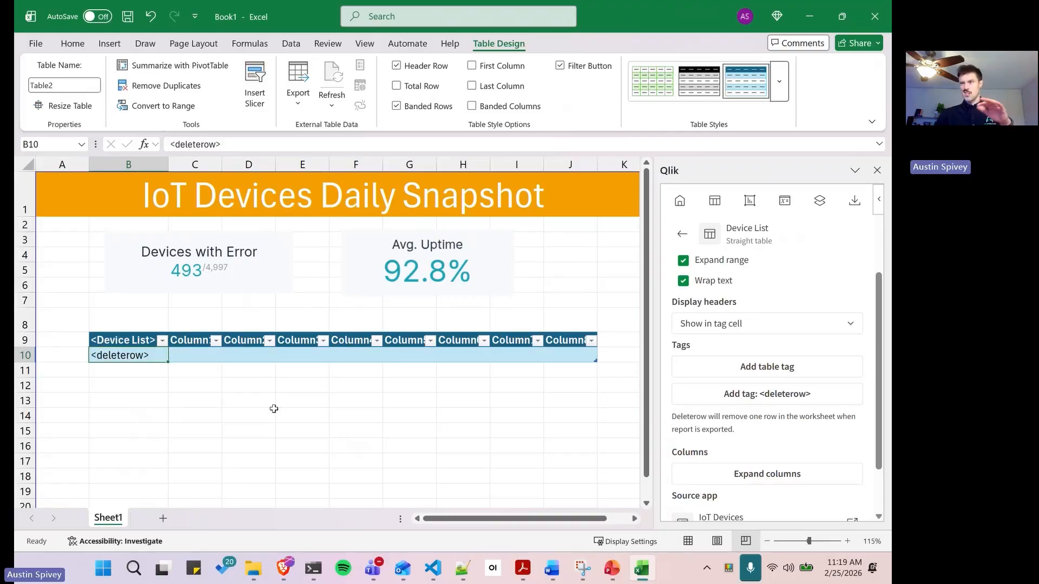
pyautogui.scroll(-2, 757, 403)
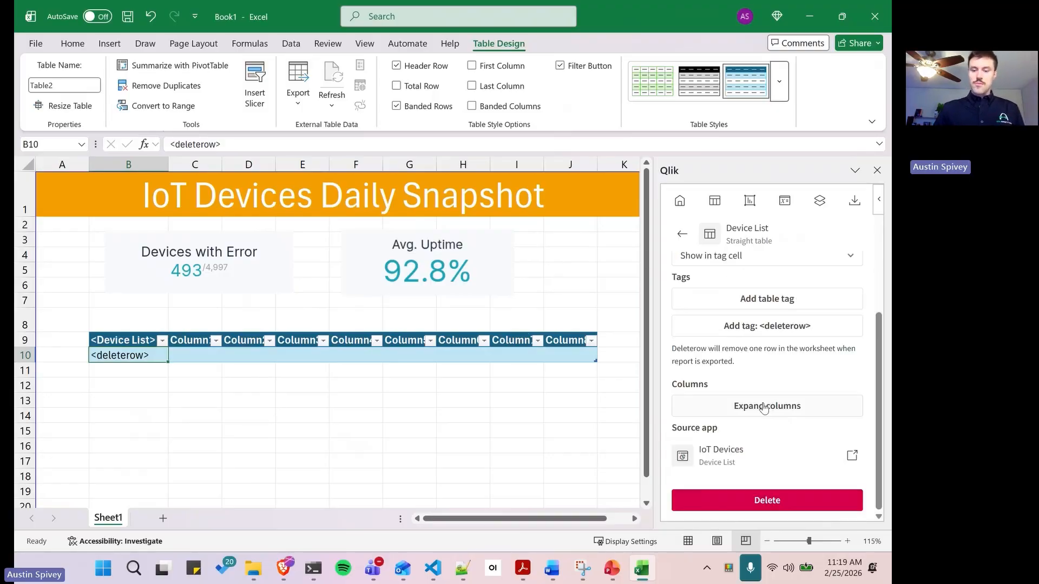
# Make header row 9 of the Device List table taller and centre cells B9:J9 both horizontally and vertically.
pyautogui.scroll(4, 744, 421)
pyautogui.moveTo(23, 348); pyautogui.dragTo(24, 357)
pyautogui.moveTo(145, 349); pyautogui.dragTo(568, 349)
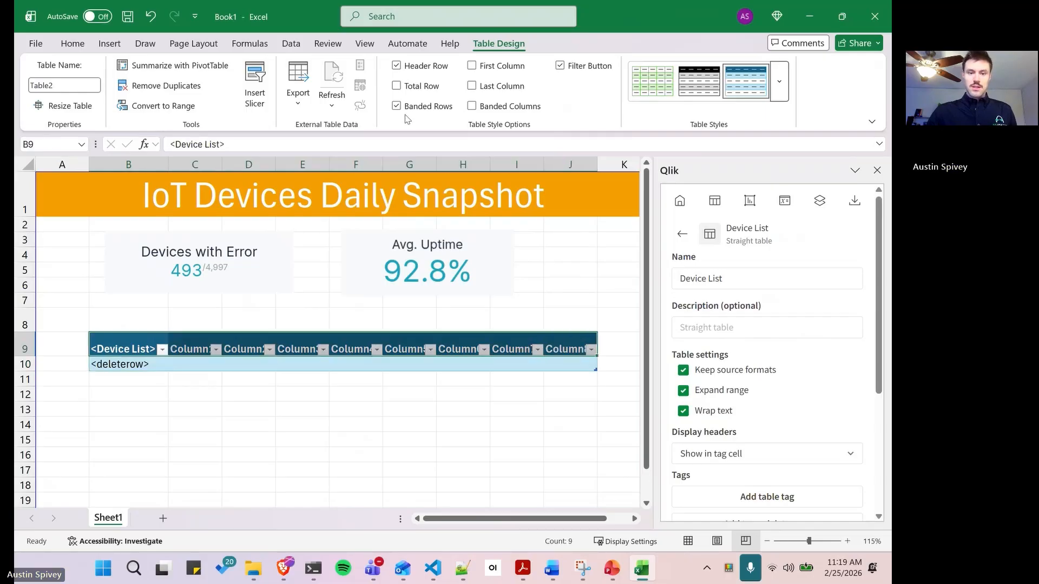
pyautogui.click(73, 44)
pyautogui.click(284, 85)
pyautogui.click(283, 65)
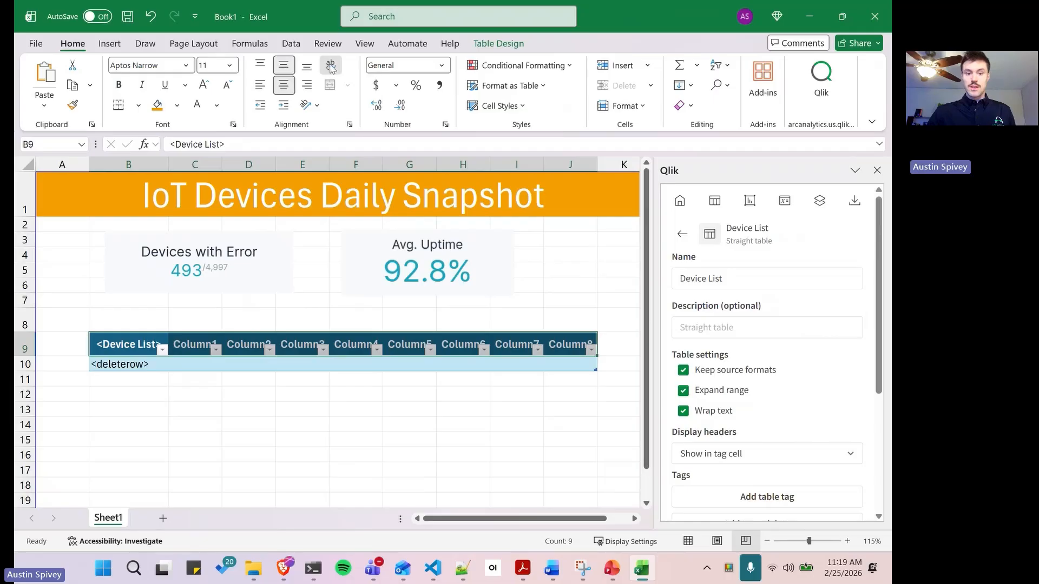
pyautogui.click(392, 465)
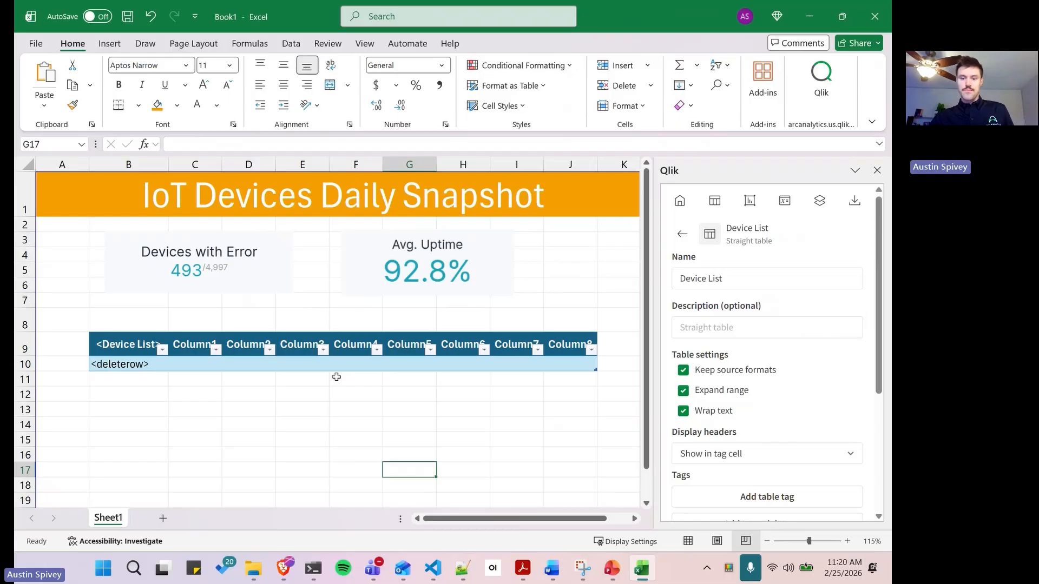
# Generate a preview of the report from the Qlik add-in and open the downloaded Excel file.
pyautogui.click(854, 201)
pyautogui.click(781, 311)
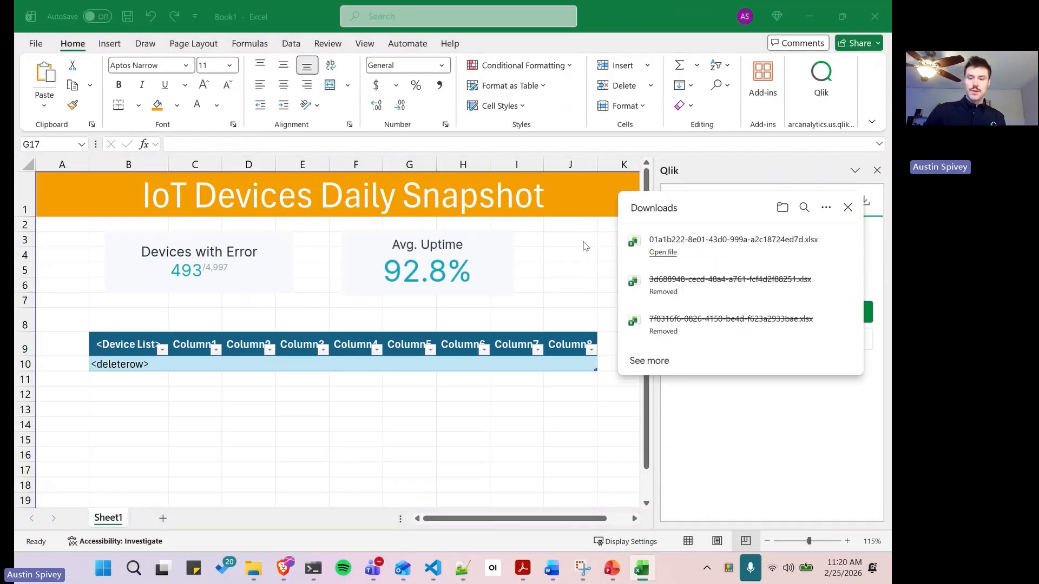
pyautogui.click(703, 243)
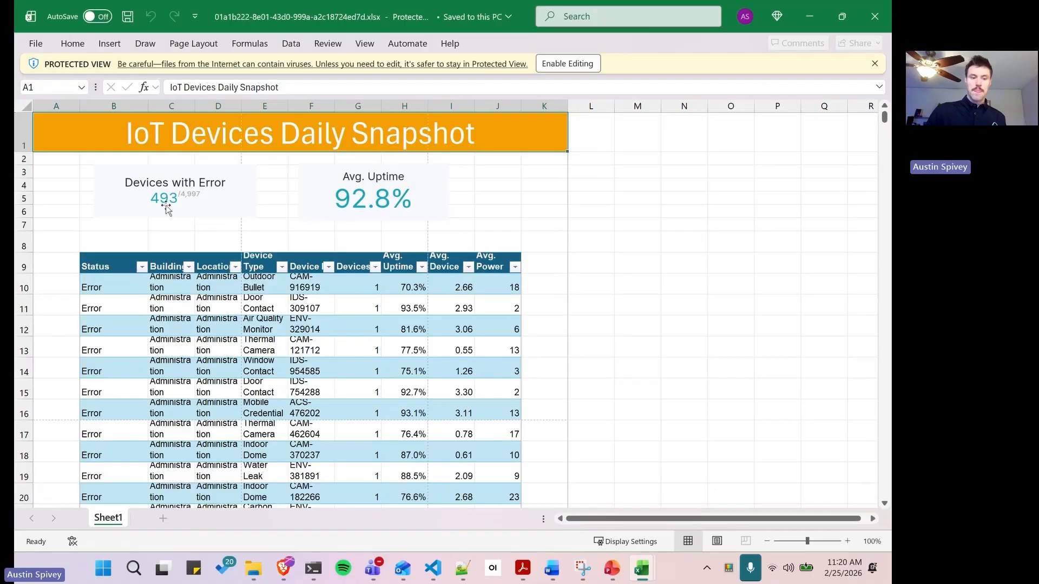
# Inspect the Devices with Error and Avg. Uptime KPI images in the generated report.
pyautogui.click(366, 208)
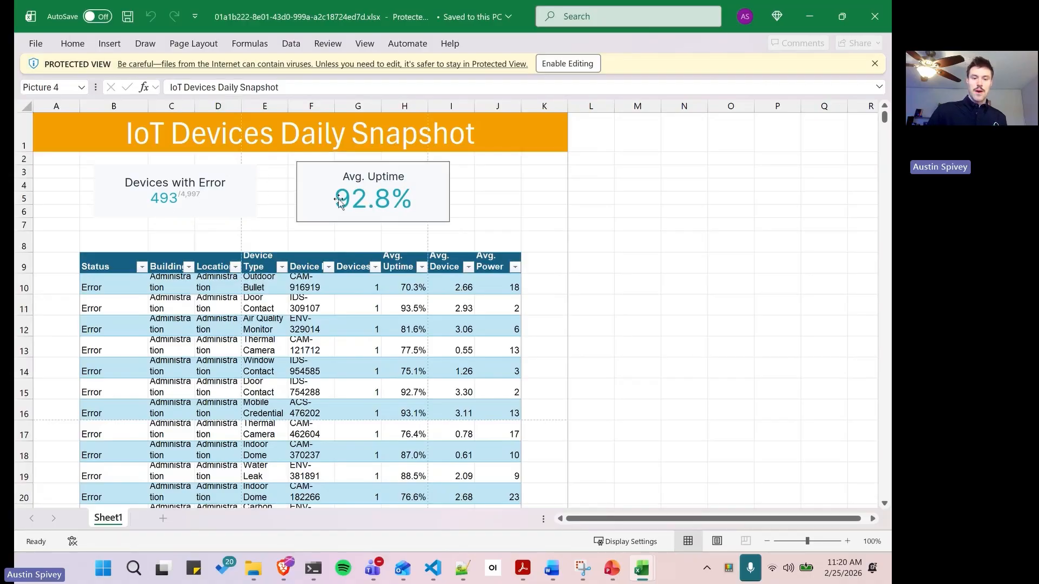
pyautogui.click(236, 199)
pyautogui.click(359, 202)
pyautogui.click(486, 203)
# Make header row 9 taller in the generated report and examine the device table's headers and rows.
pyautogui.scroll(-1, 178, 219)
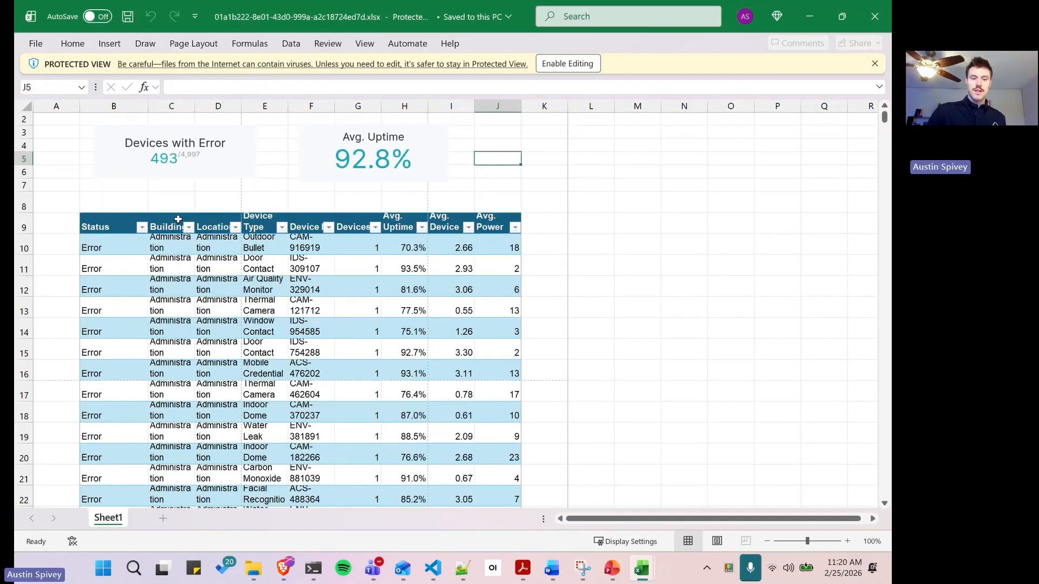
pyautogui.moveTo(18, 233); pyautogui.dragTo(18, 245)
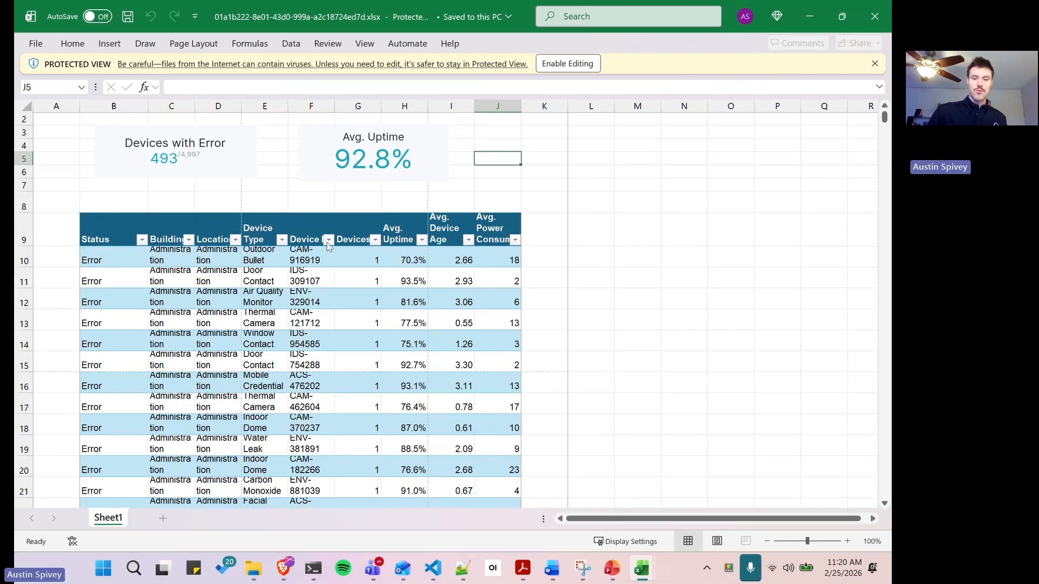
pyautogui.scroll(-17, 597, 237)
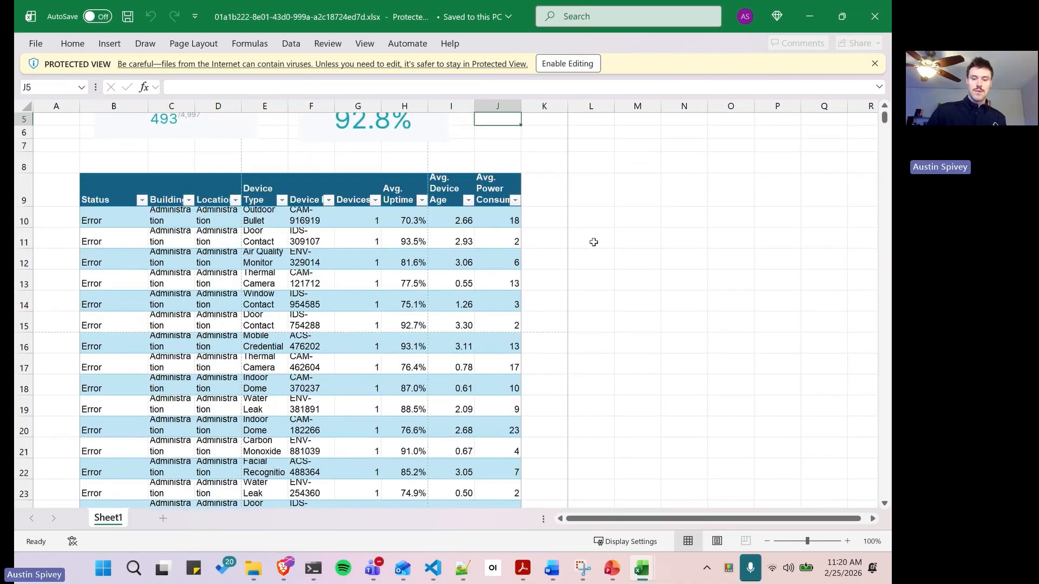
pyautogui.scroll(-10, 558, 237)
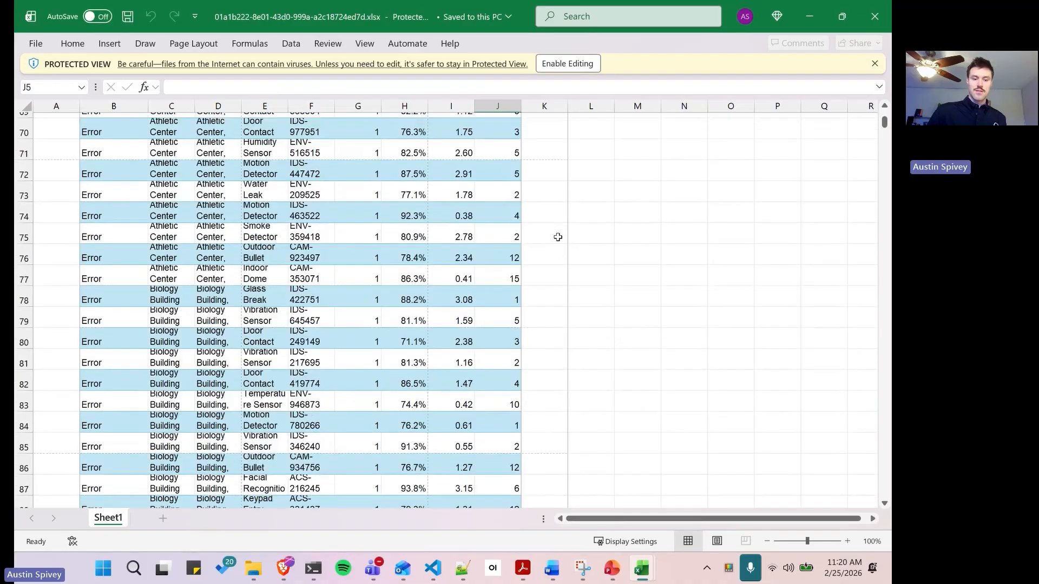
pyautogui.scroll(14, 554, 232)
pyautogui.scroll(14, 286, 211)
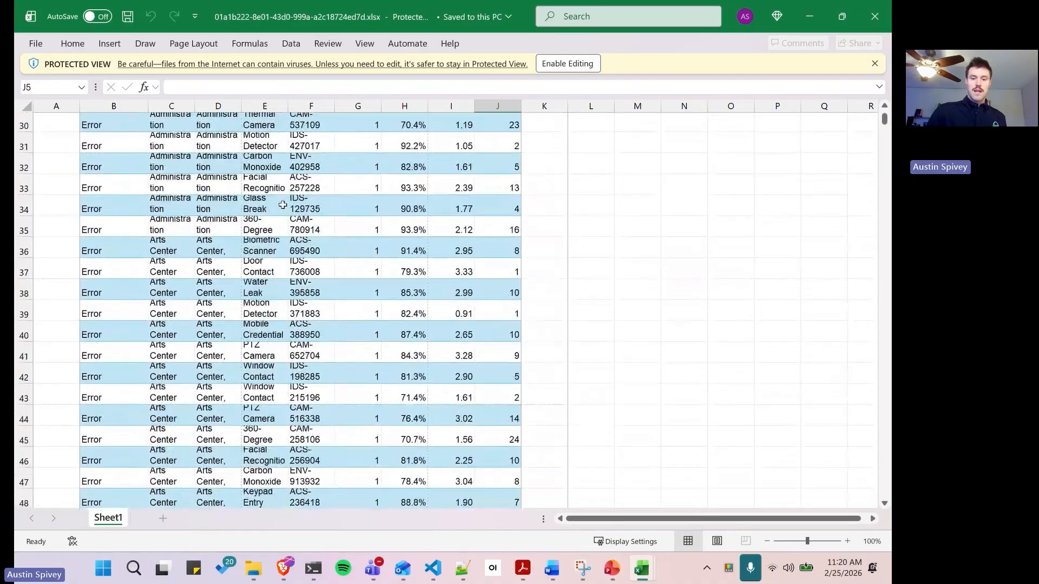
pyautogui.click(268, 240)
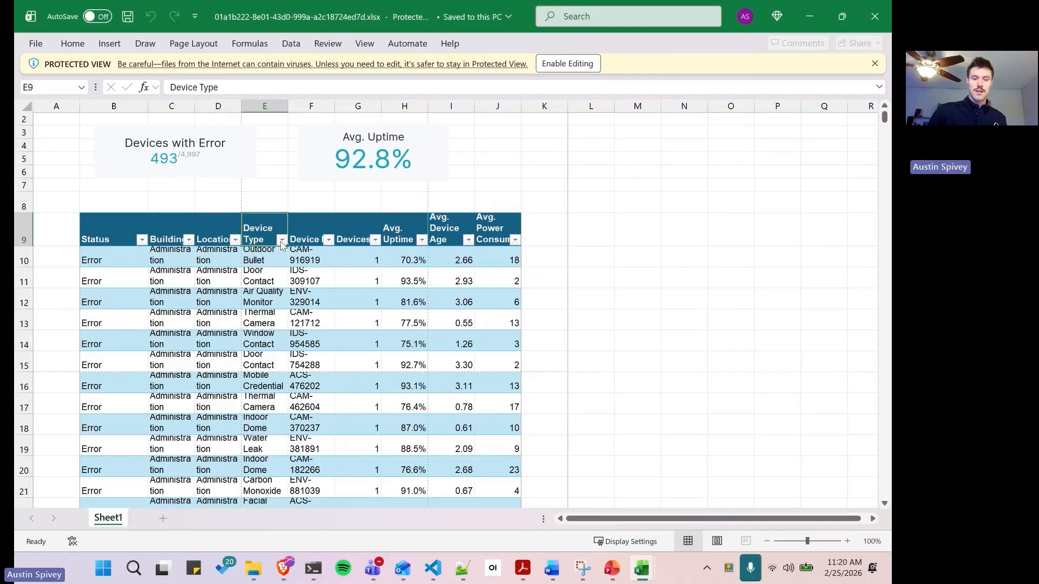
pyautogui.click(220, 272)
pyautogui.click(281, 278)
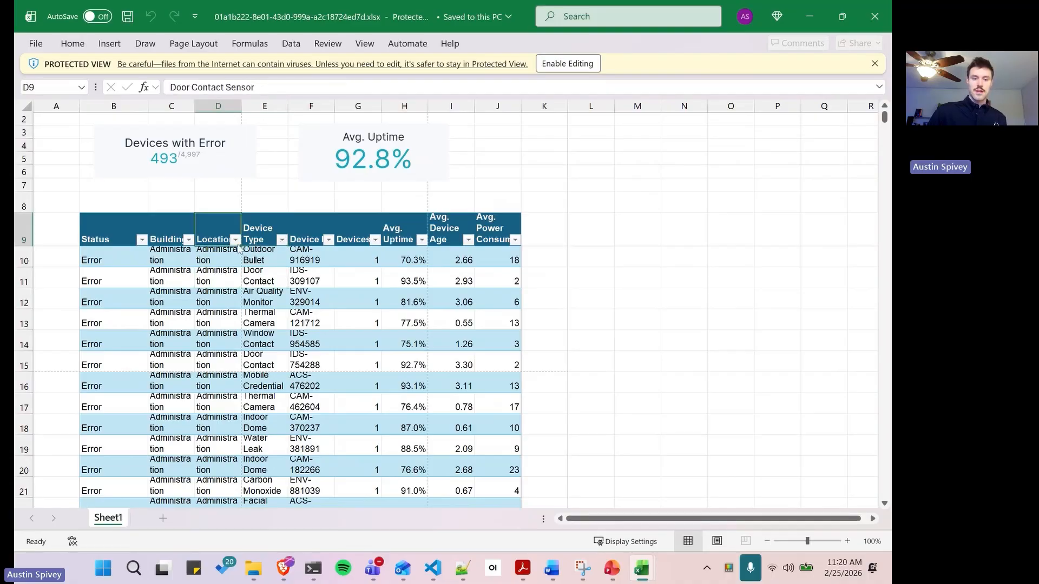
pyautogui.click(433, 295)
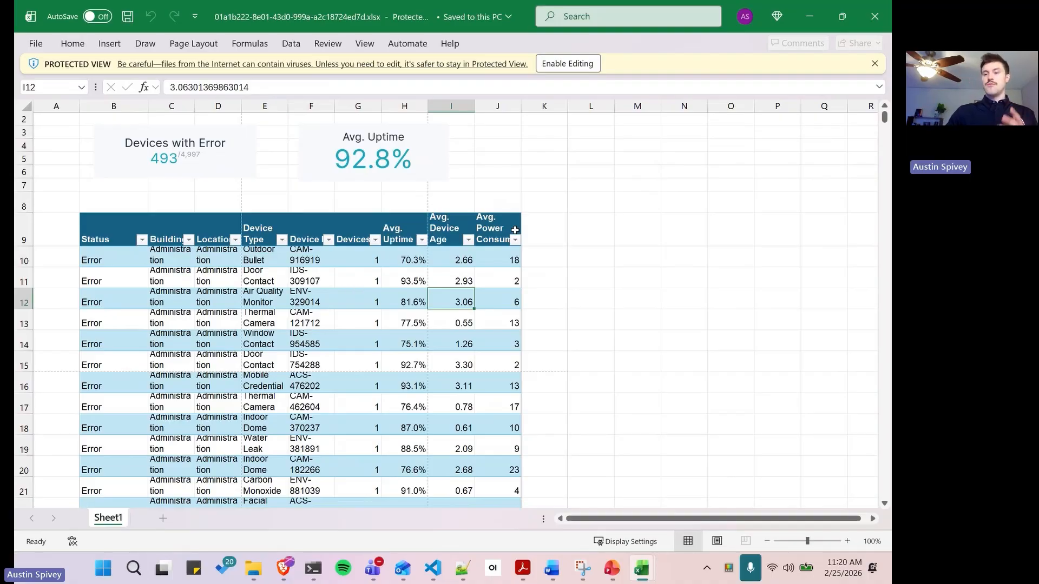
# Close the generated report and delete its downloaded file from the downloads list.
pyautogui.click(866, 22)
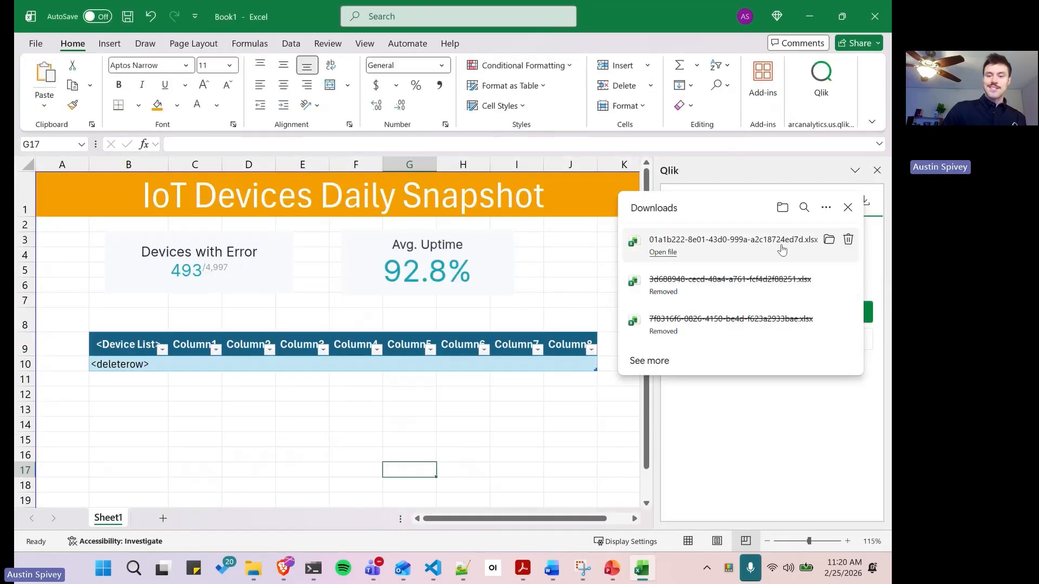
pyautogui.click(847, 239)
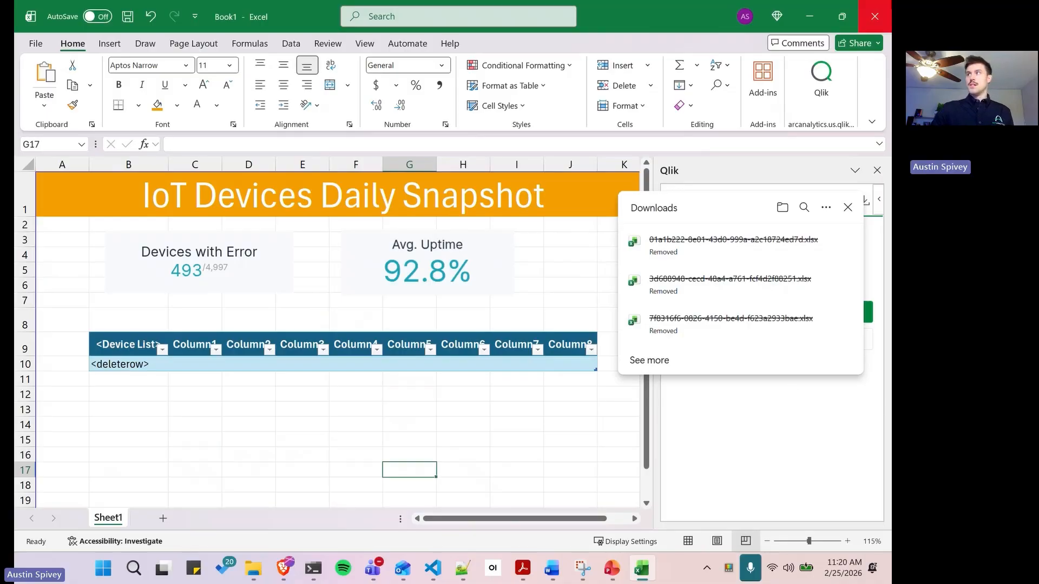